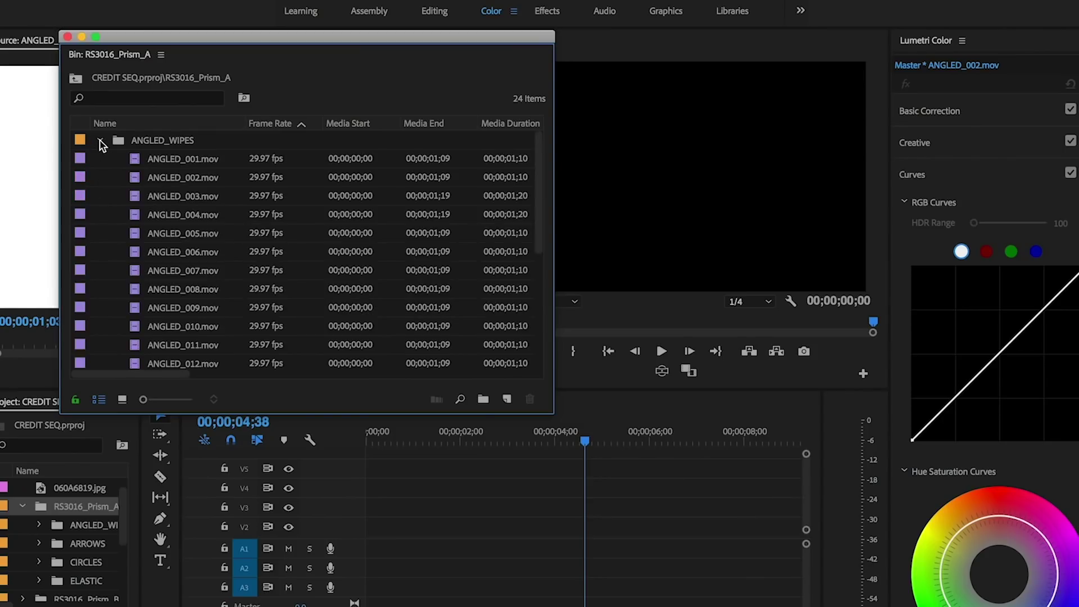
click(100, 141)
Look through the ANGLED_WIPES and ARROWS folders of the RS3016_Prism_A bin and expand the CIRCLES folder.
click(101, 159)
click(101, 159)
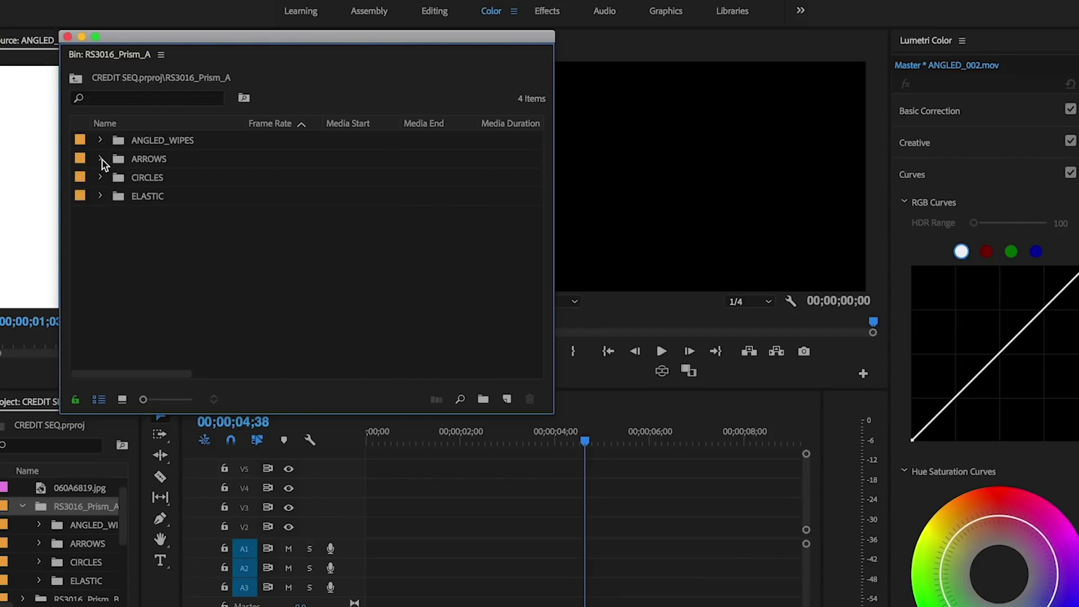
click(101, 178)
drag(127, 36, 484, 2)
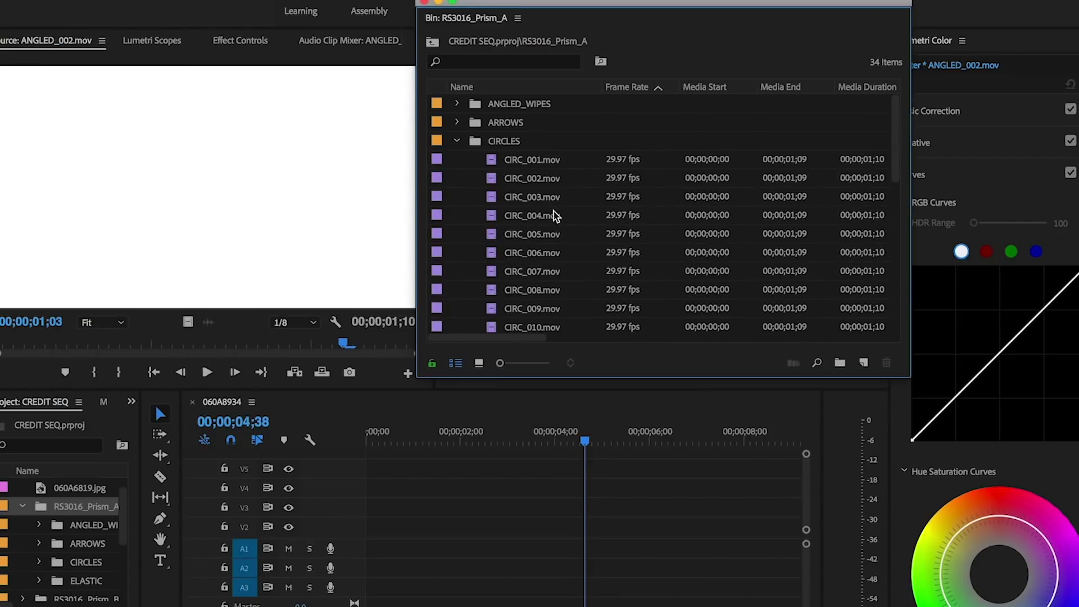
Preview the CIRC_003.mov transition from the CIRCLES folder in the source monitor.
double_click(500, 197)
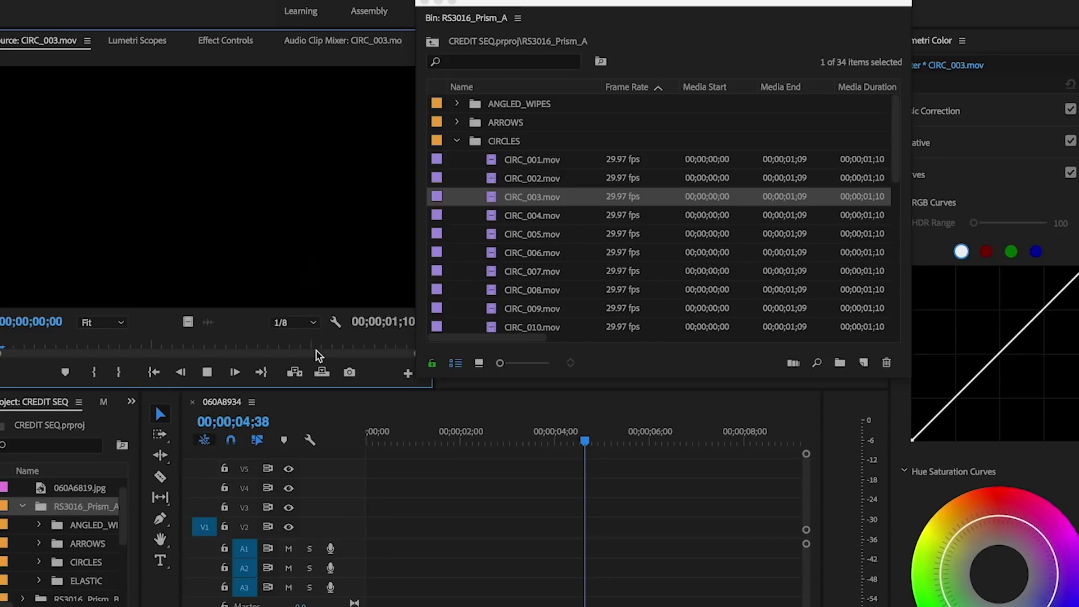
key(space)
click(120, 347)
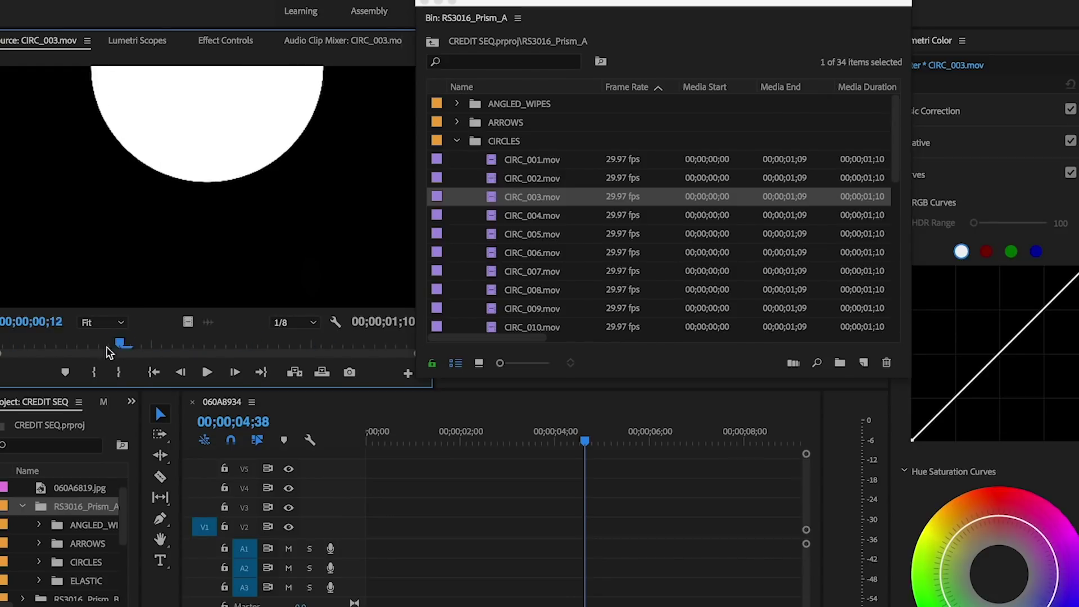
drag(187, 349, 272, 345)
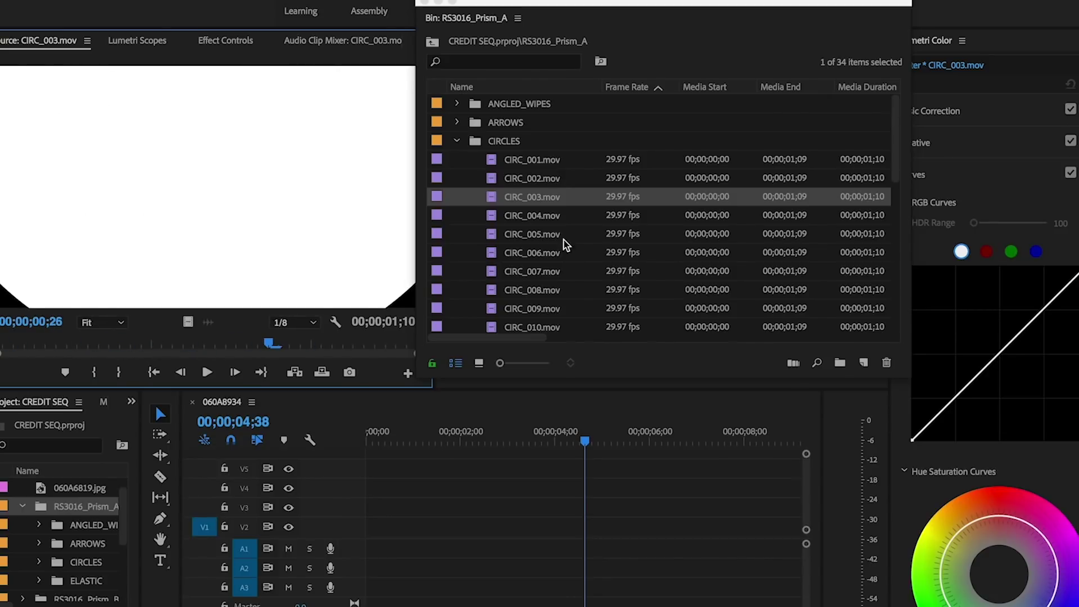
Load CIRC_001.mov, preview ANGLED_001.mov from the ANGLED_WIPES folder, and close the bin window.
double_click(491, 160)
click(457, 141)
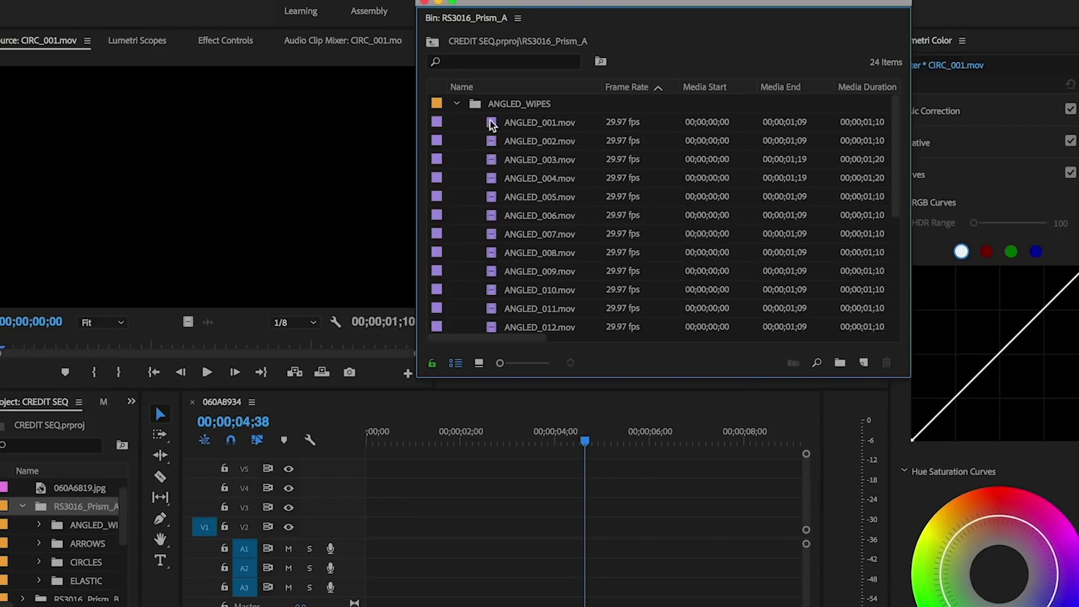
drag(492, 118, 274, 287)
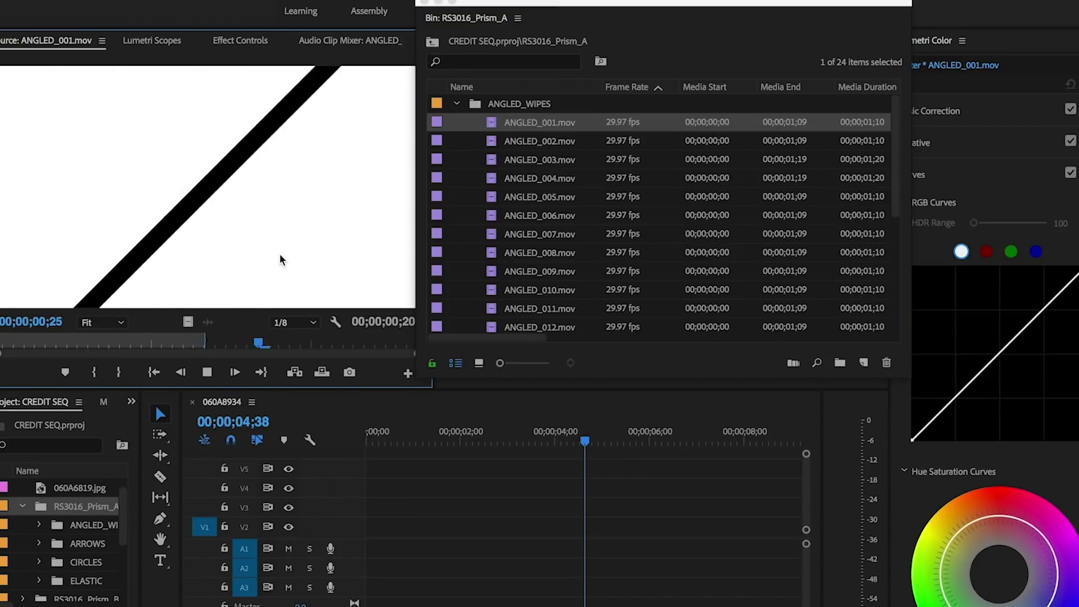
click(425, 14)
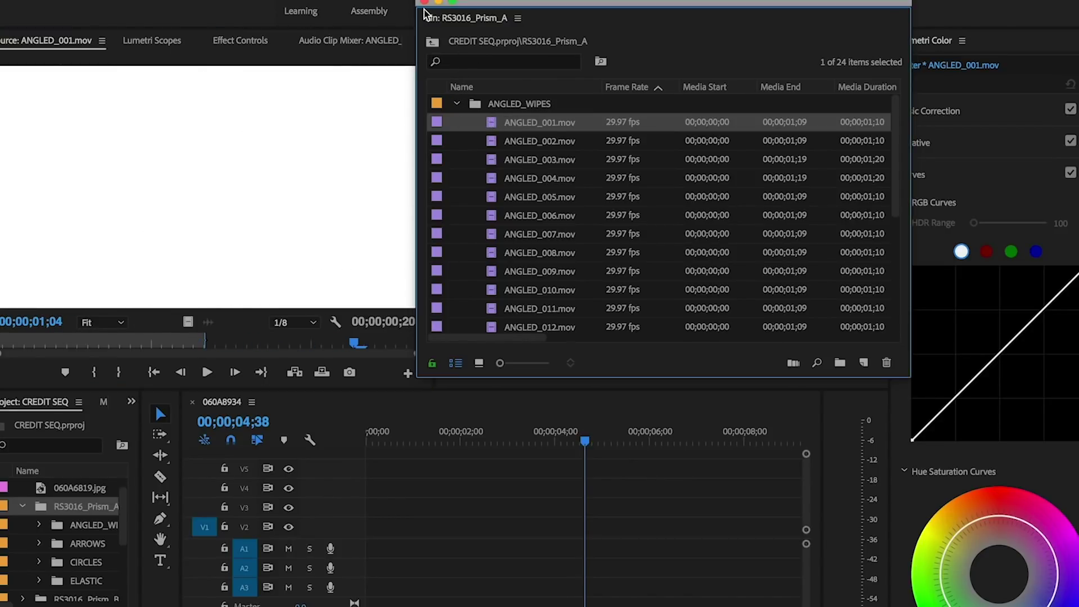
click(425, 3)
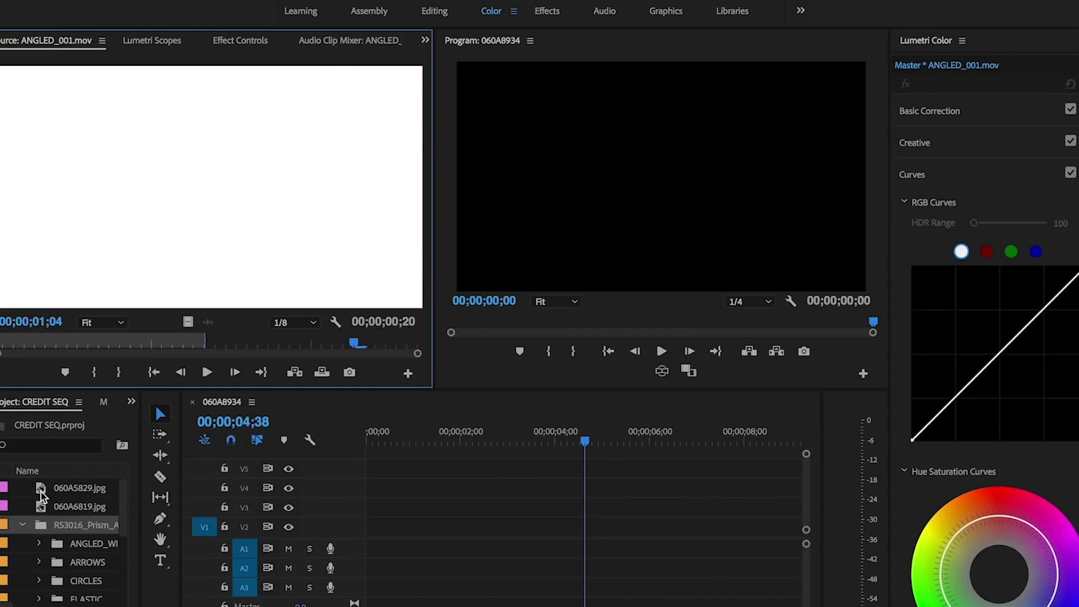
Place the 060A5829.jpg still on track V2 at the start of the sequence.
double_click(45, 493)
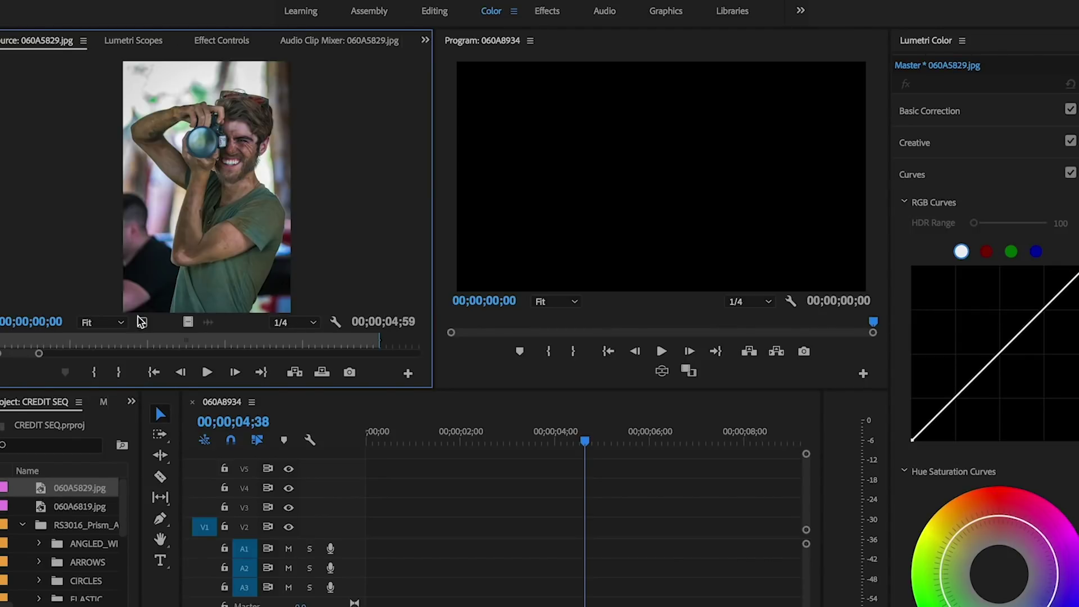
drag(42, 487, 368, 531)
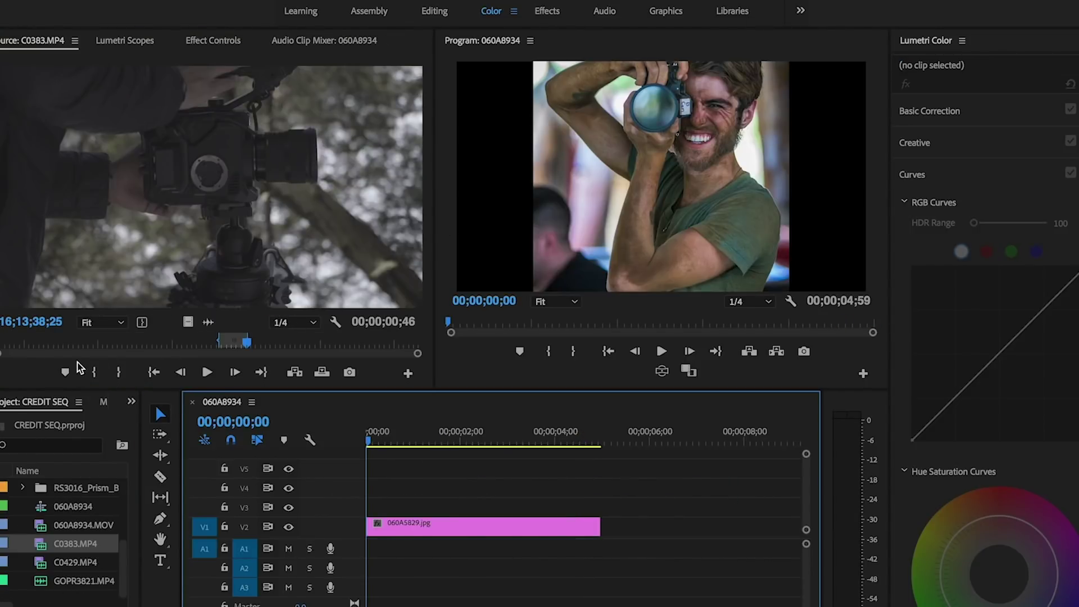
Mark a 00;00;01;28 section of C0383.MP4 ending at 16;13;39;01 and place it on track V3 above the still.
click(235, 338)
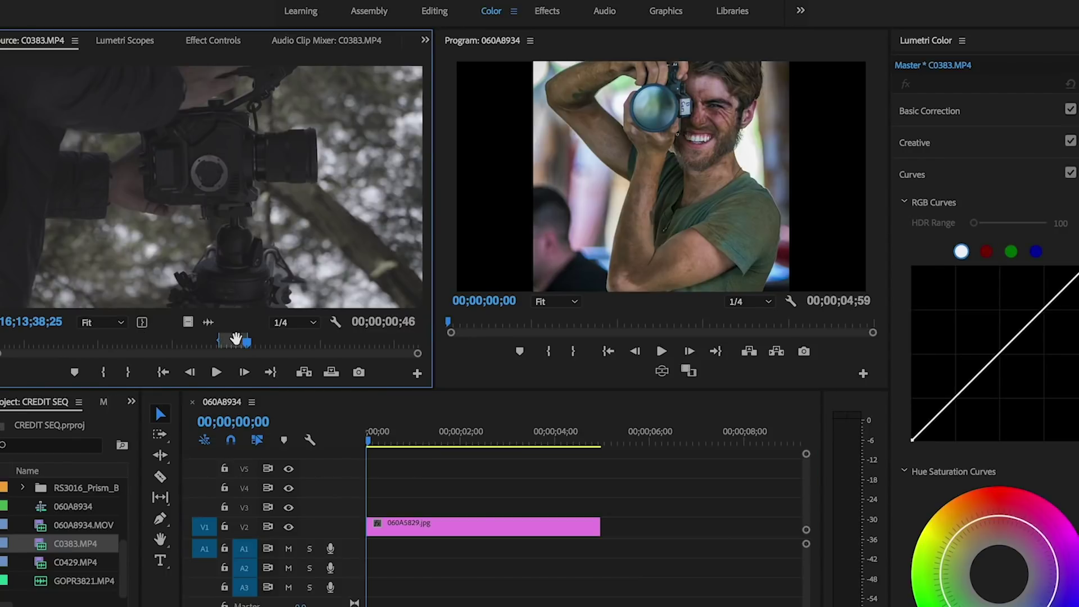
drag(240, 344, 213, 349)
key(i)
key(space)
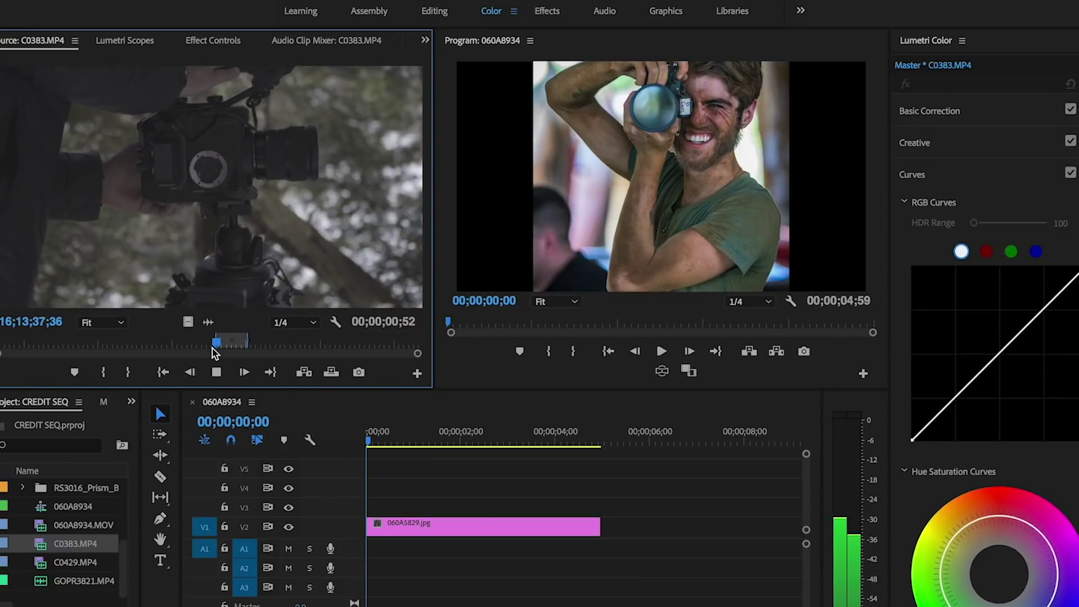
key(space)
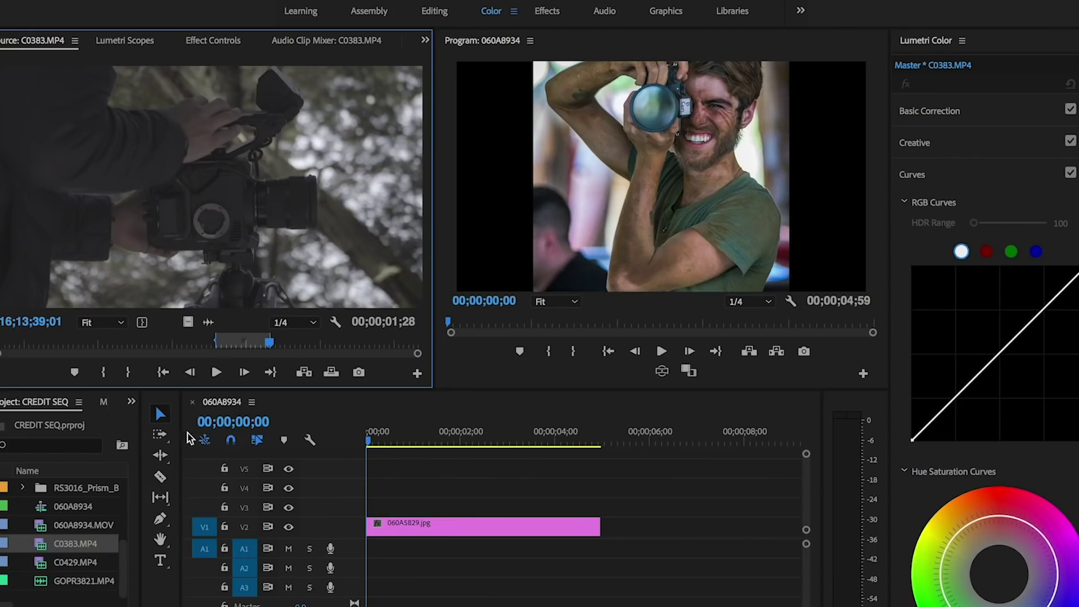
drag(188, 329, 535, 504)
drag(417, 427, 519, 436)
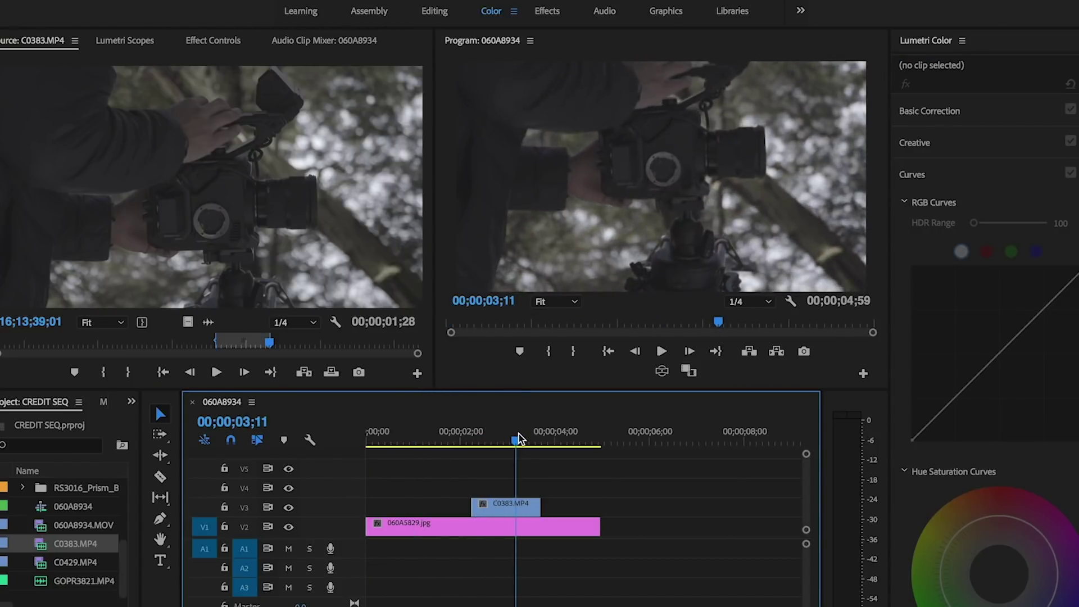
click(525, 508)
click(538, 475)
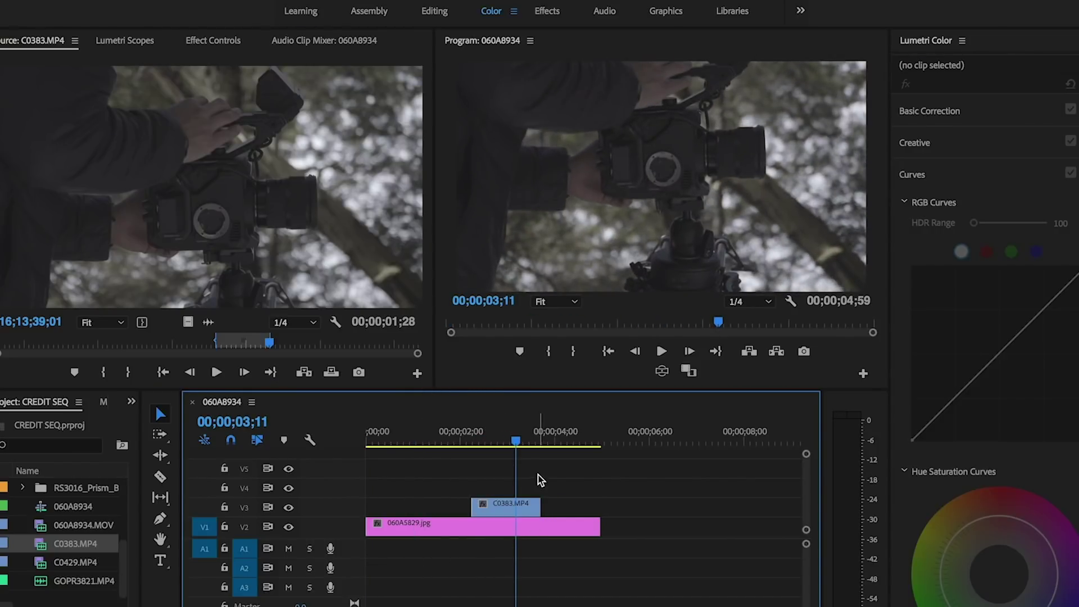
Set the out point of C0429.MP4 at 16;06;57;54 and place the clip on V3 directly after C0383.MP4.
double_click(41, 563)
drag(39, 339, 199, 337)
key(o)
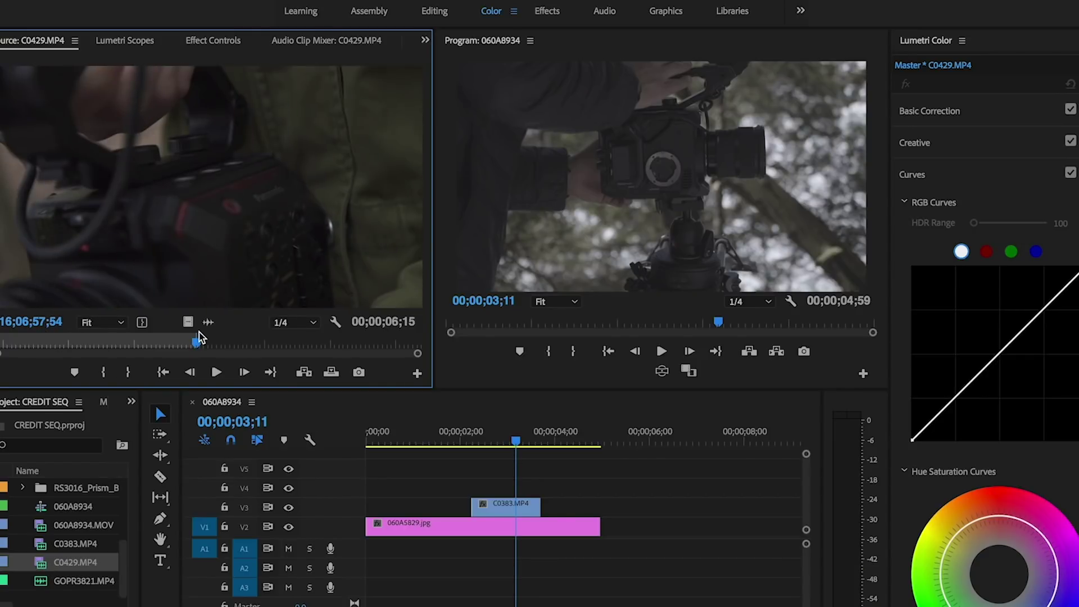
drag(644, 481, 621, 513)
Set the speed of both C0383.MP4 and C0429.MP4 to 40%.
click(486, 458)
right_click(621, 513)
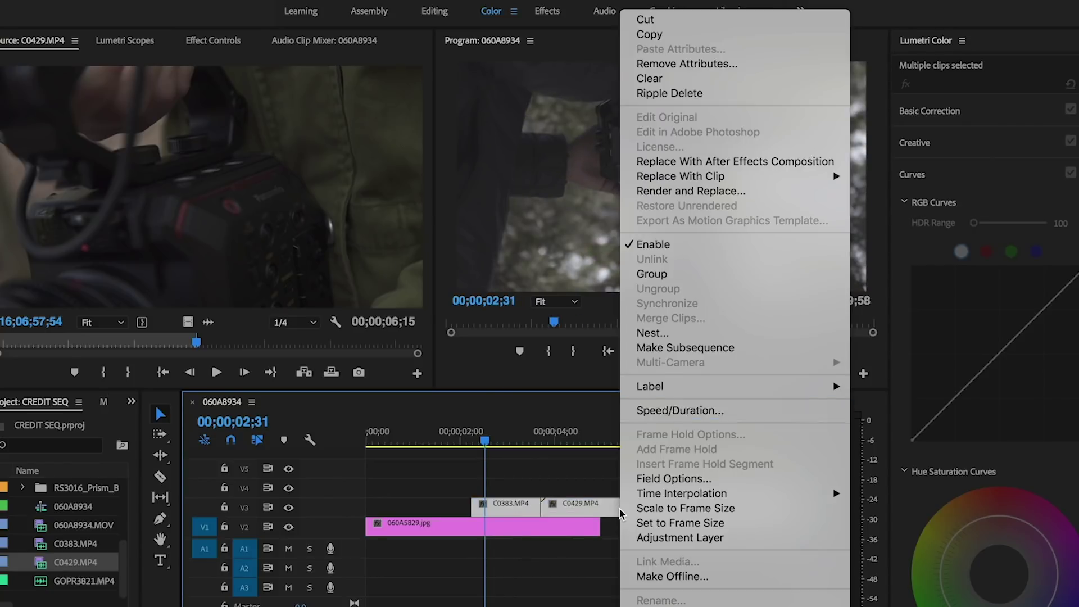
click(635, 475)
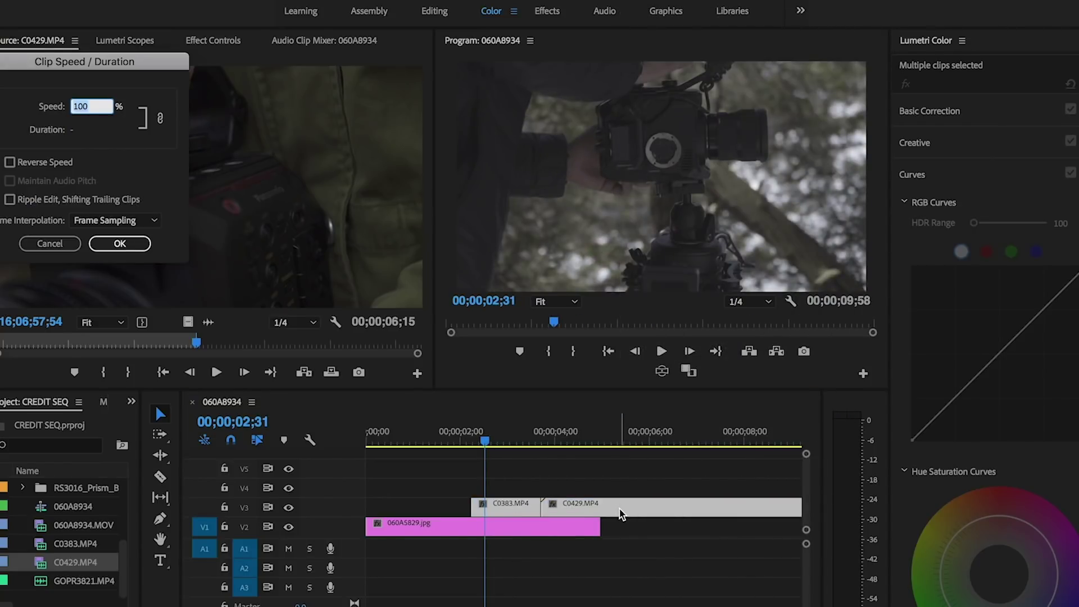
key(Return)
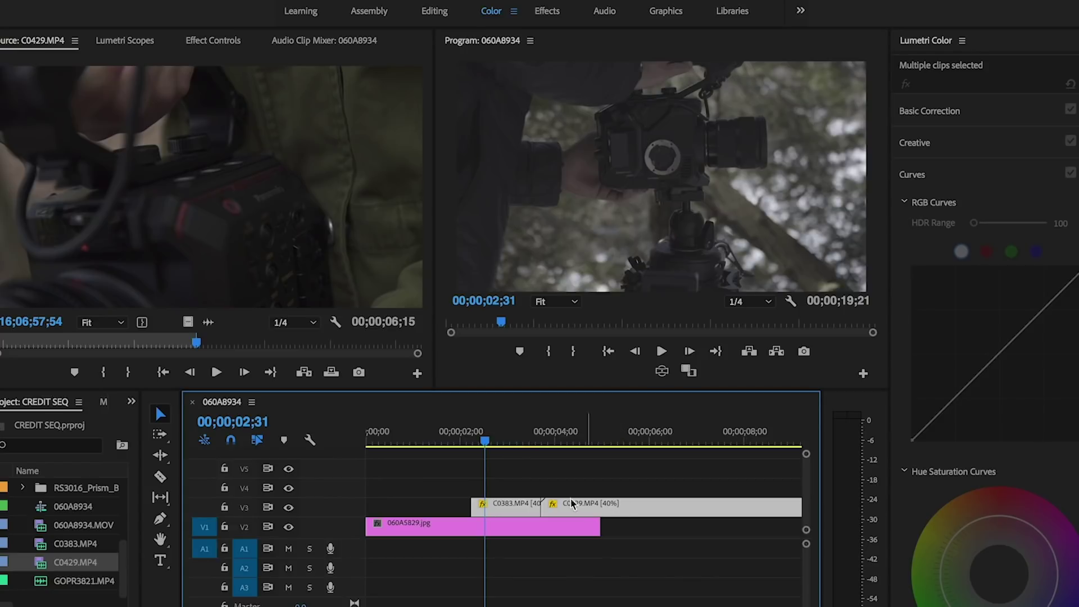
Cut the C0429.MP4 clip at 00;00;05;19 and delete the remainder.
click(538, 475)
key(space)
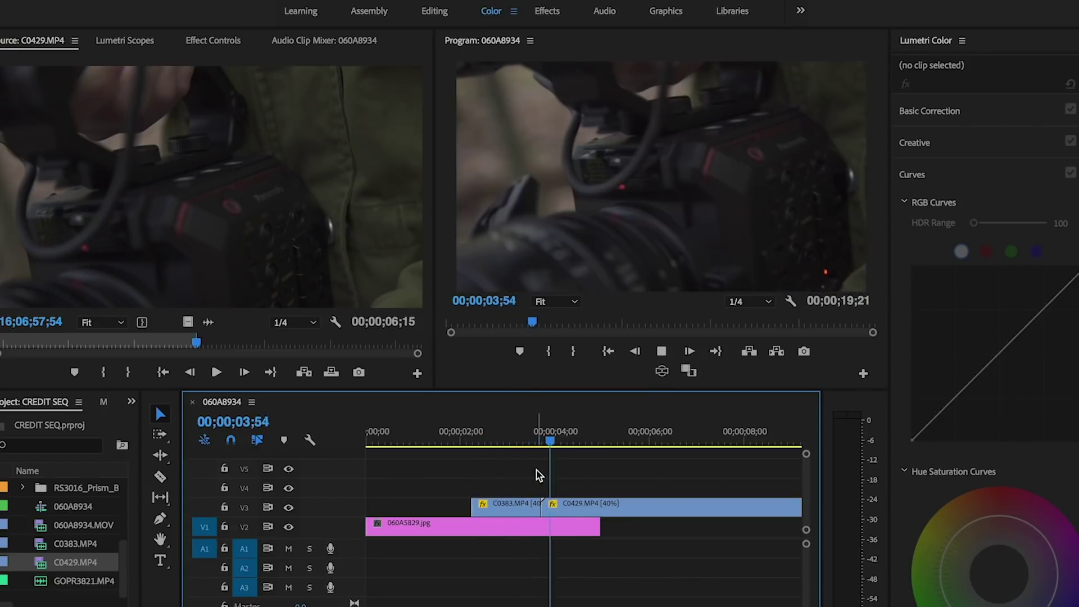
key(space)
drag(521, 423, 329, 478)
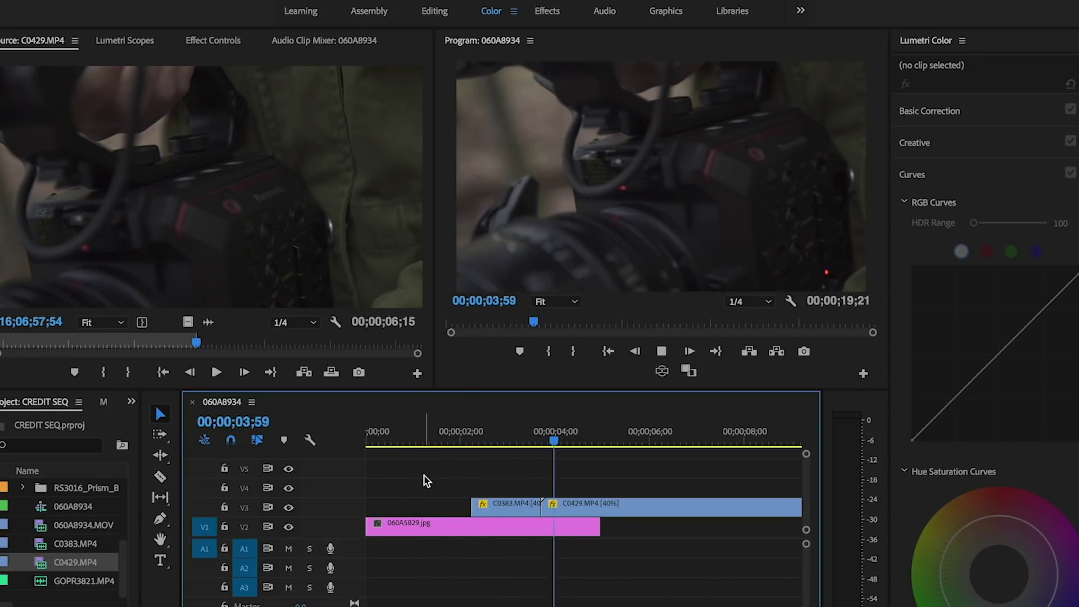
key(space)
key(c)
click(617, 508)
key(v)
click(650, 511)
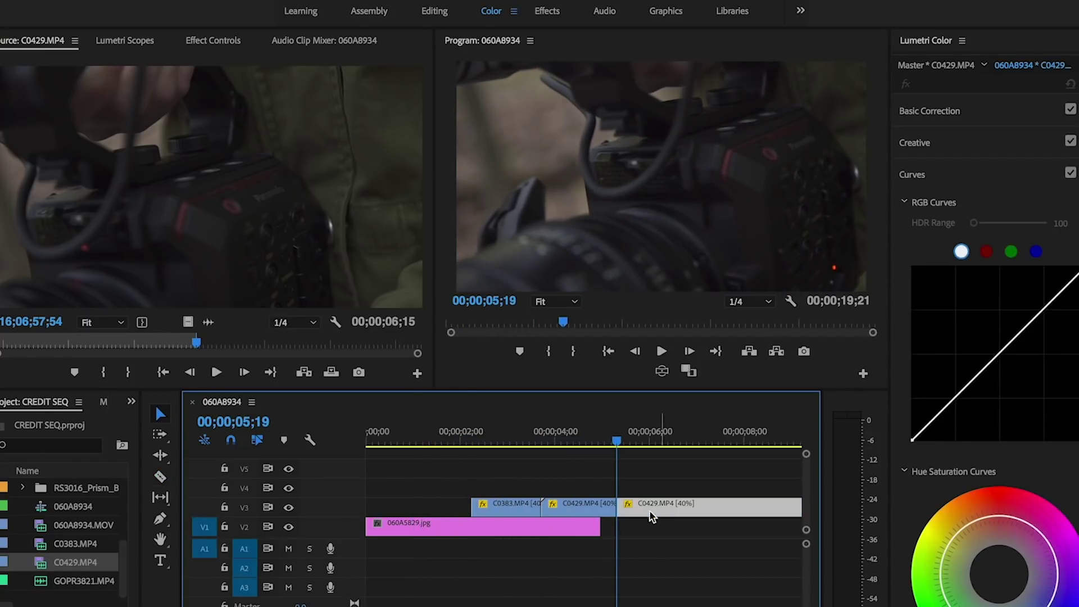
key(Delete)
Extend the 060A5829.jpg clip to 00;00;08;04, and set its scale to 170 and vertical position to 895.
drag(606, 524, 746, 526)
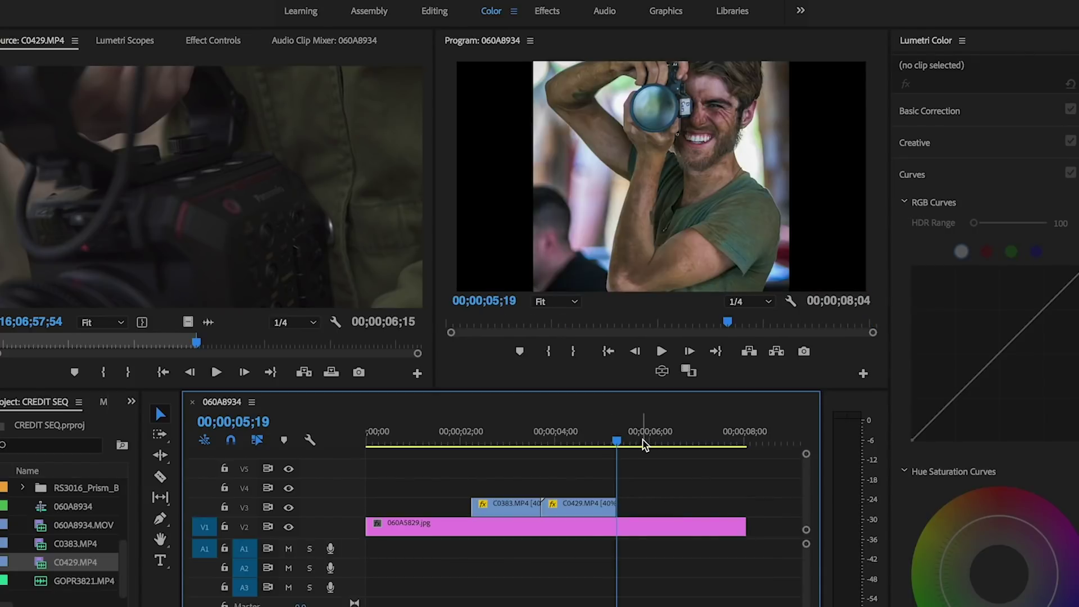
drag(620, 446, 383, 444)
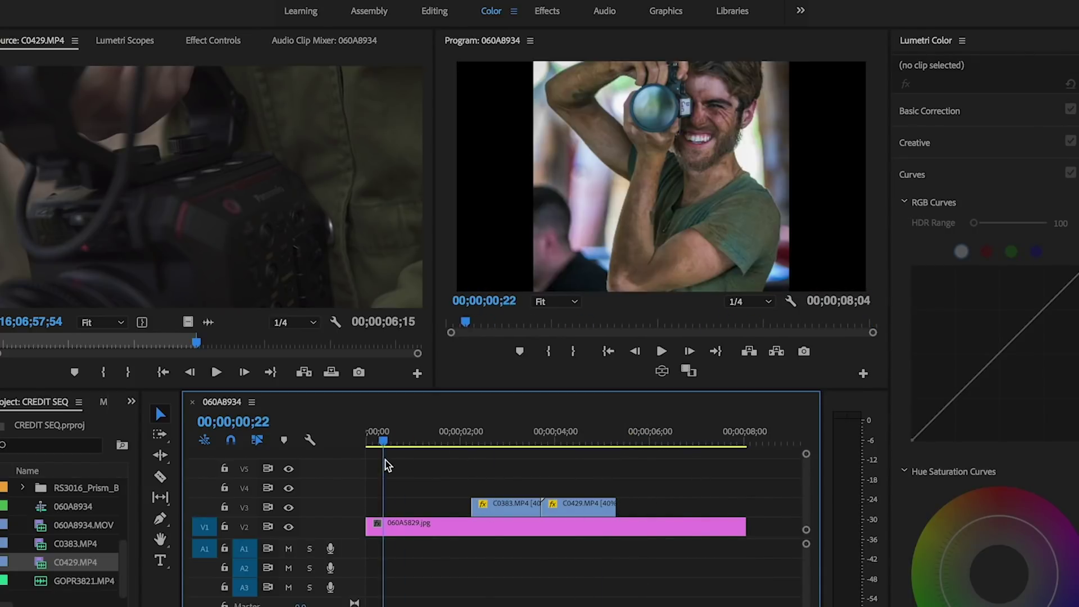
click(385, 524)
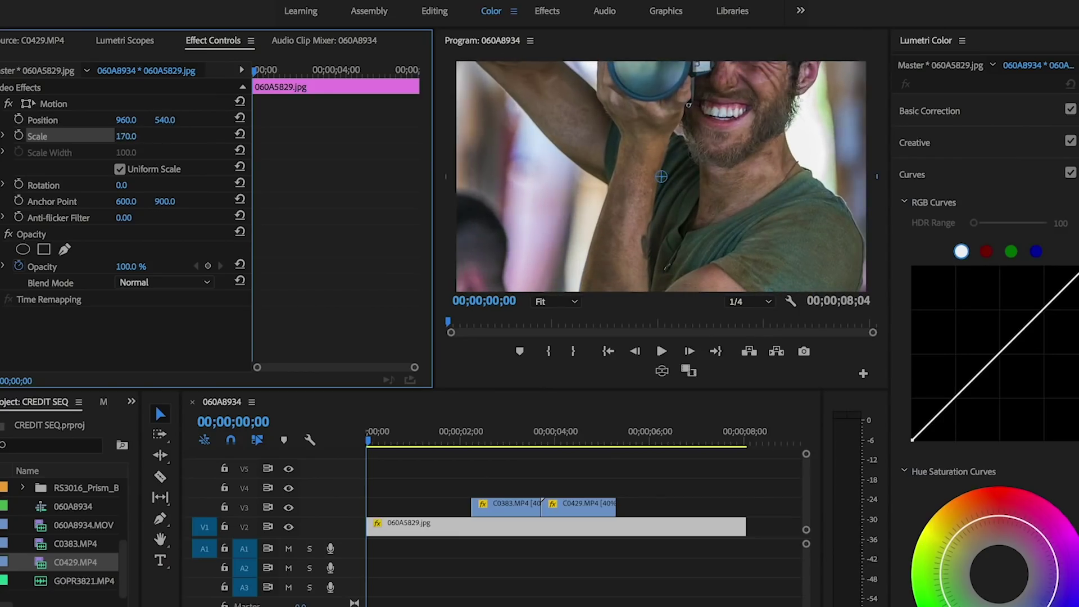
drag(164, 120, 171, 120)
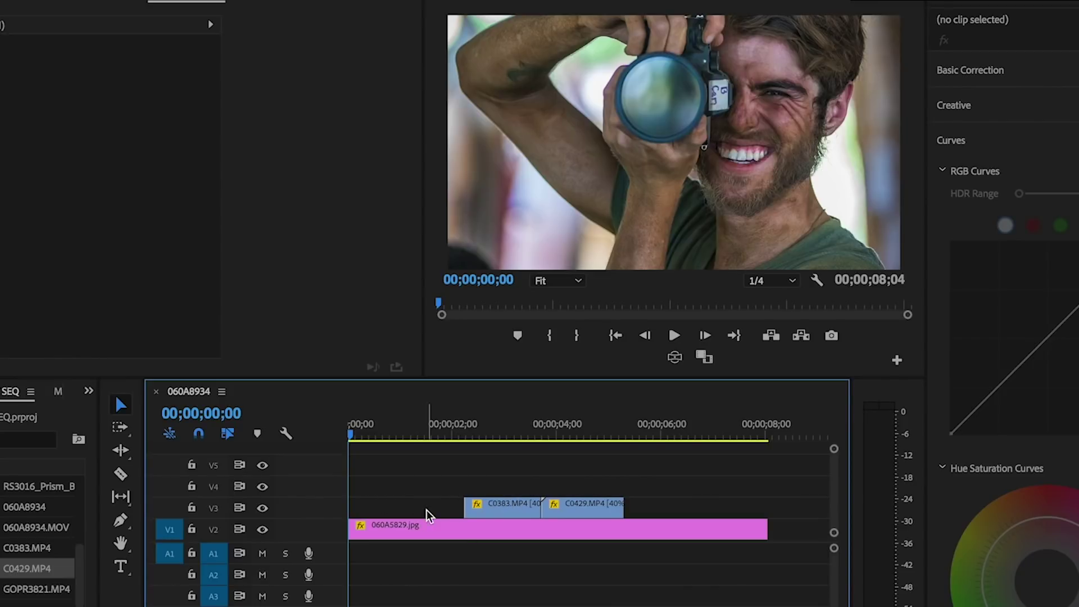
Split the 060A5829.jpg clip at the start of C0383.MP4 and add a position keyframe at the beginning of its first segment.
drag(385, 428, 299, 447)
drag(386, 431, 458, 439)
key(c)
click(455, 528)
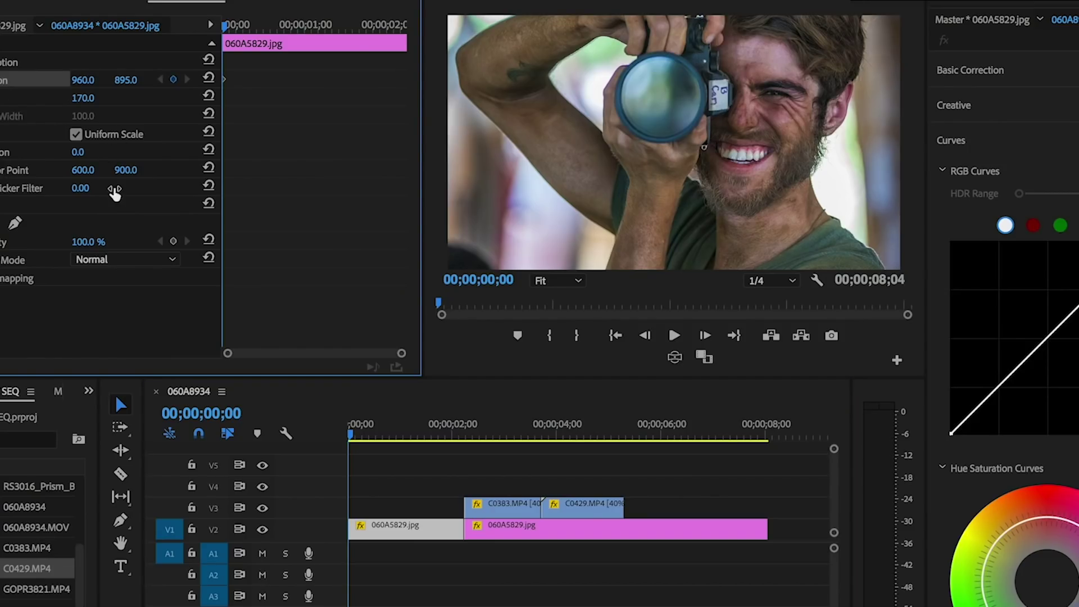
Target tracks V2 and V3 in the timeline.
click(425, 514)
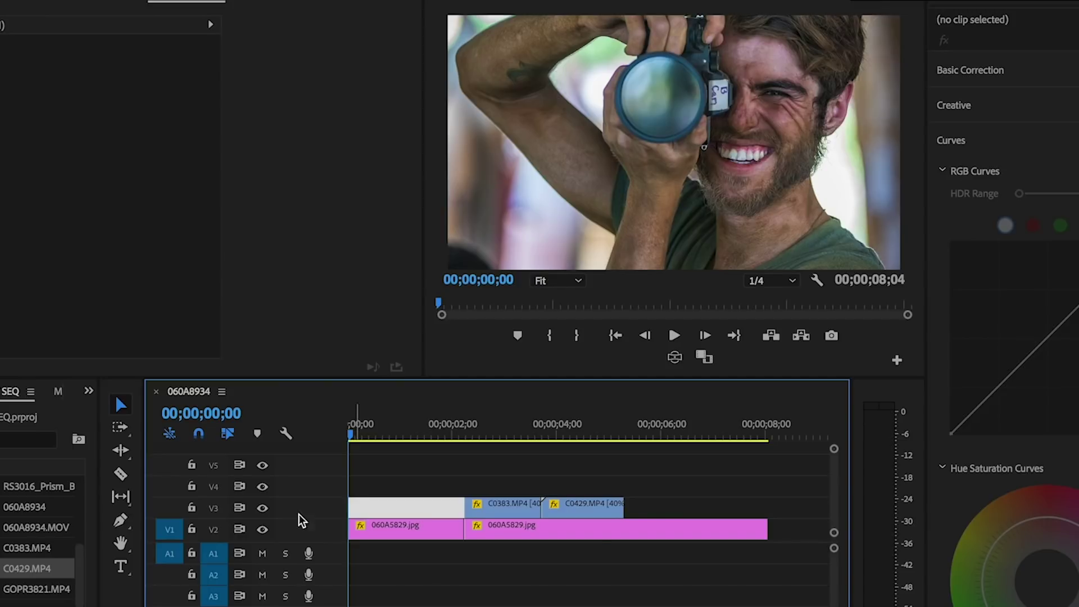
click(213, 508)
click(212, 526)
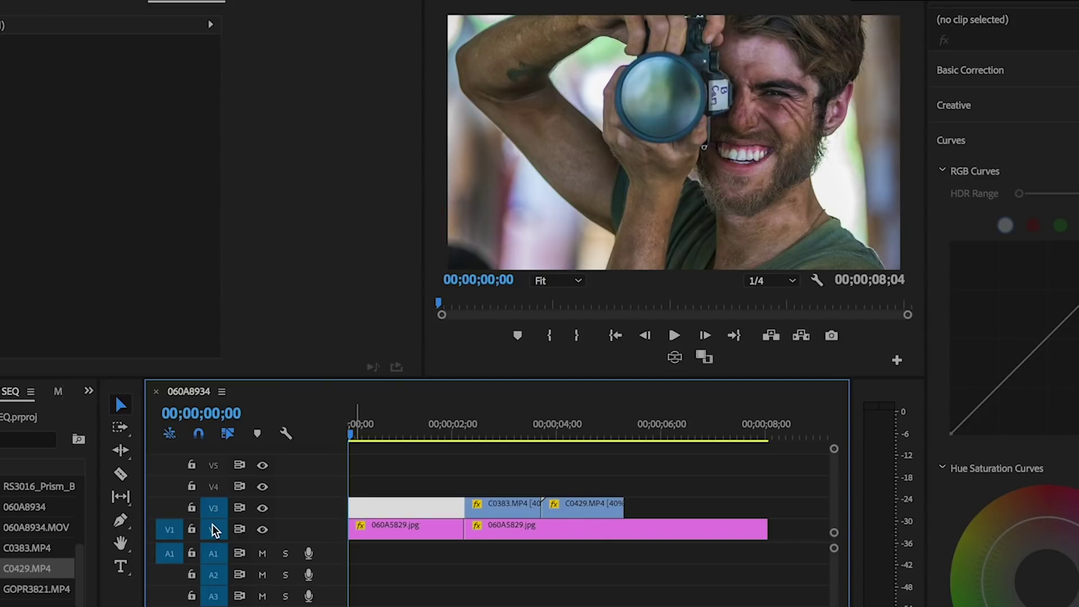
Add an ending position keyframe with an increased vertical position on the last frame of the first 060A5829.jpg segment, and play the sequence.
key(Down)
drag(421, 434, 451, 439)
key(Down)
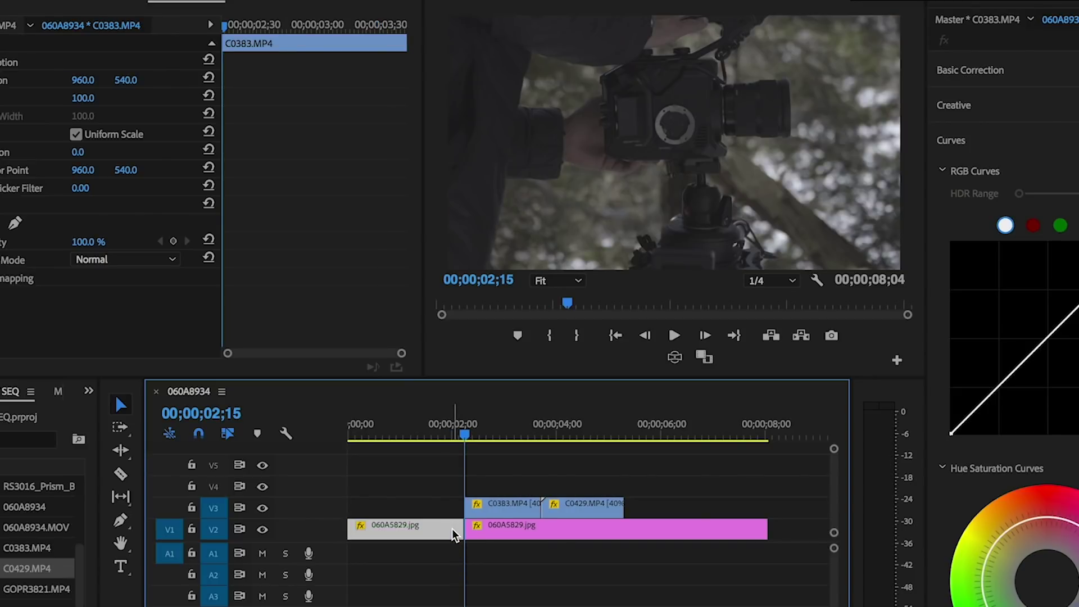
key(Left)
drag(128, 80, 219, 80)
key(Up)
key(space)
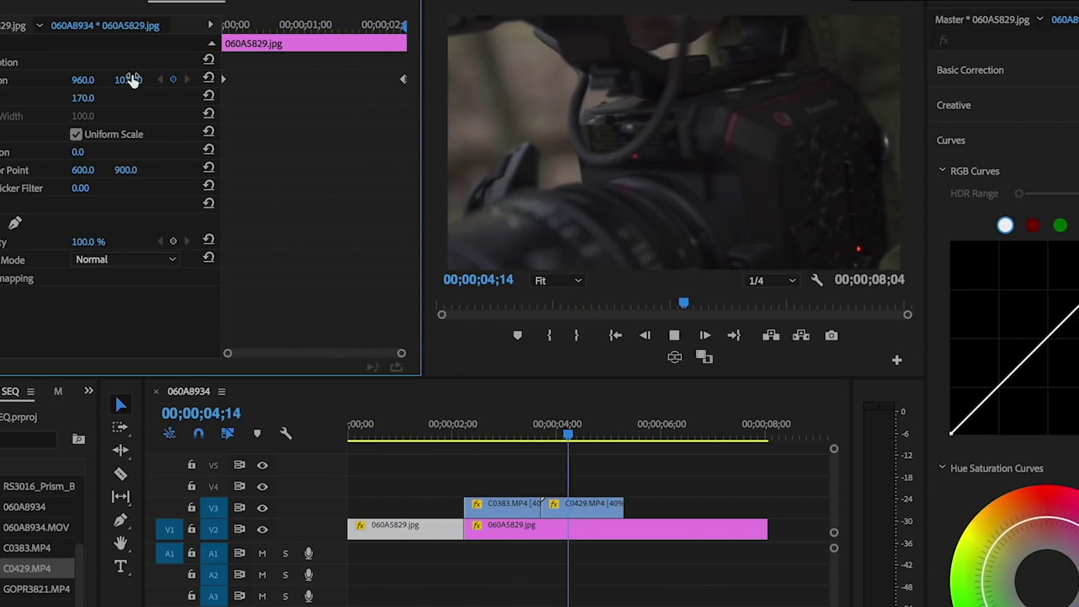
key(space)
Split the second 060A5829.jpg segment at 00;00;05;19, where C0429.MP4 ends.
key(c)
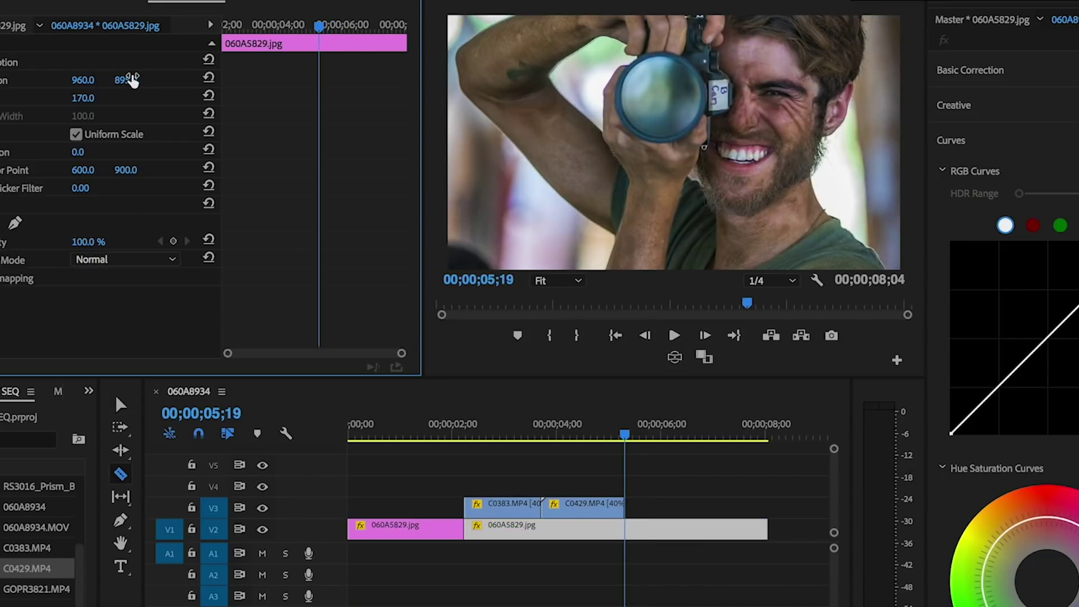
key(ctrl+s)
click(630, 531)
key(v)
Set the last 060A5829.jpg segment's scale to 298 and vertical position to 1440, with a position keyframe at its start.
click(86, 96)
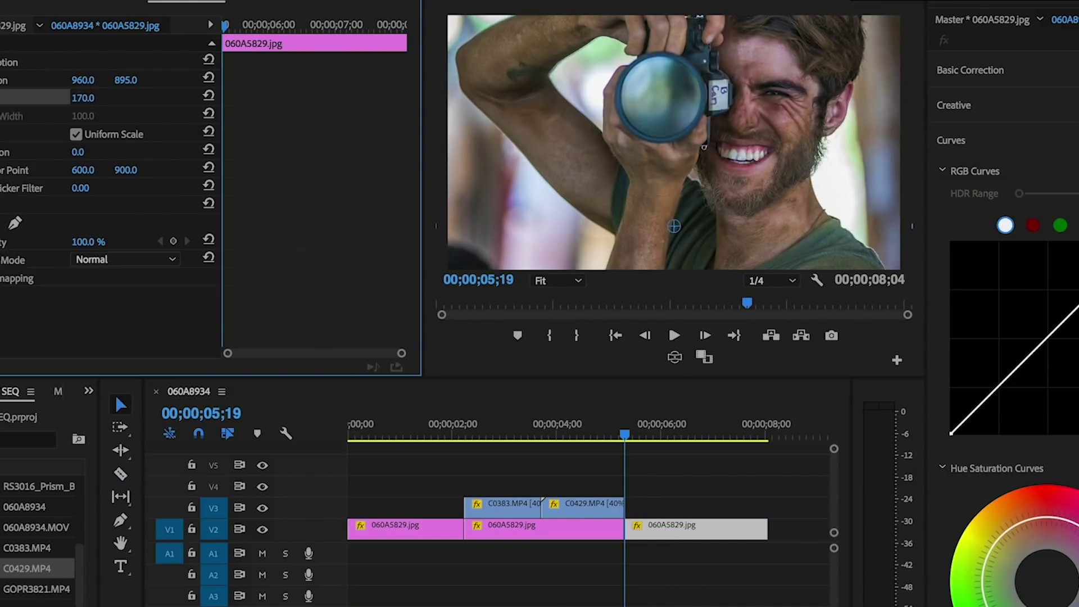
drag(83, 98, 222, 82)
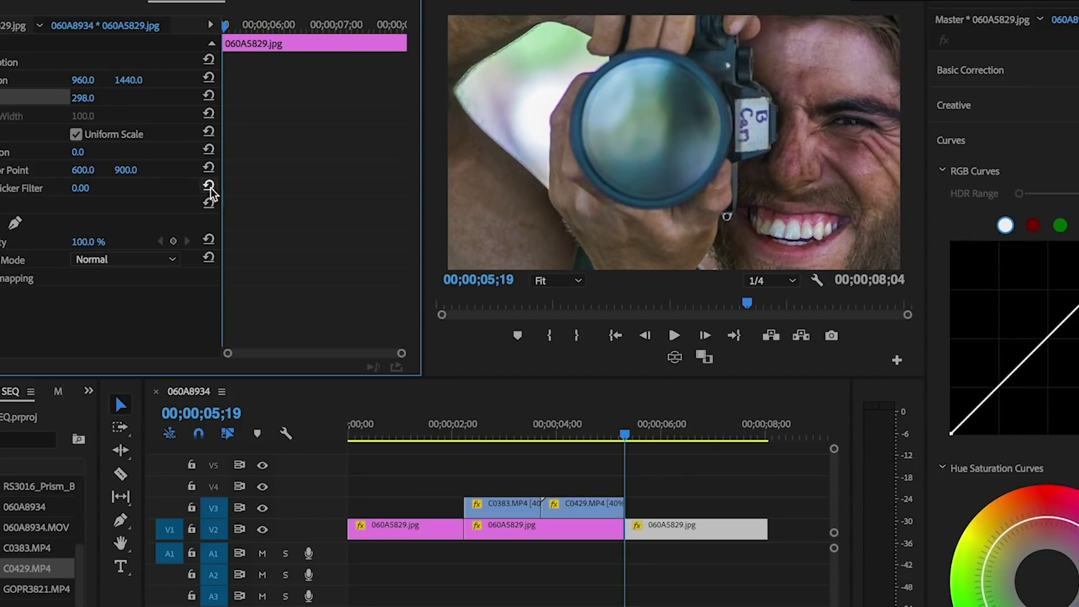
key(space)
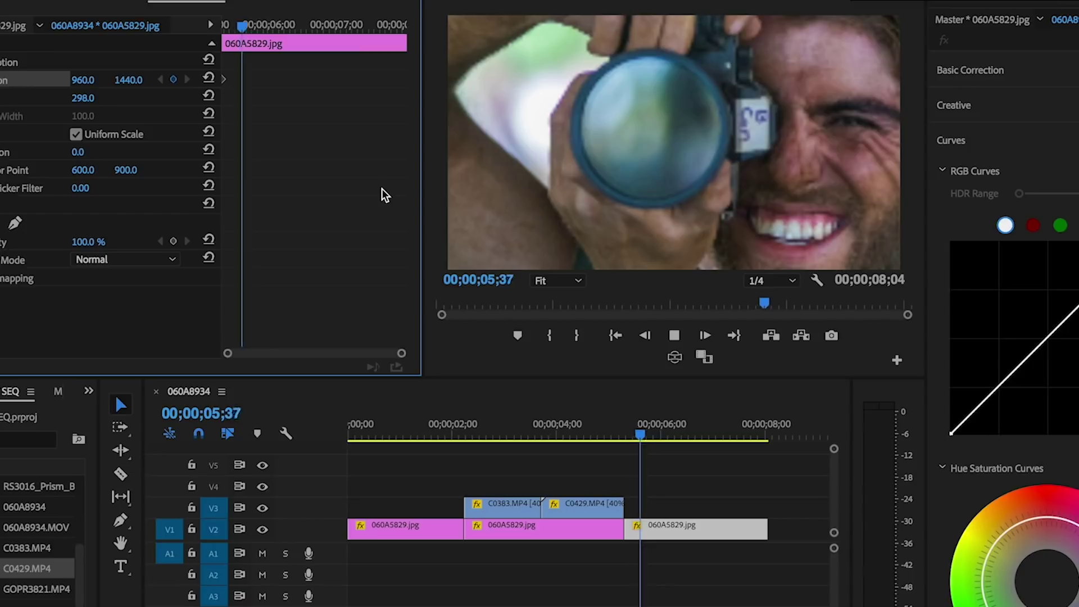
Play the sequence from its beginning to review the animated image segments and video clips.
key(space)
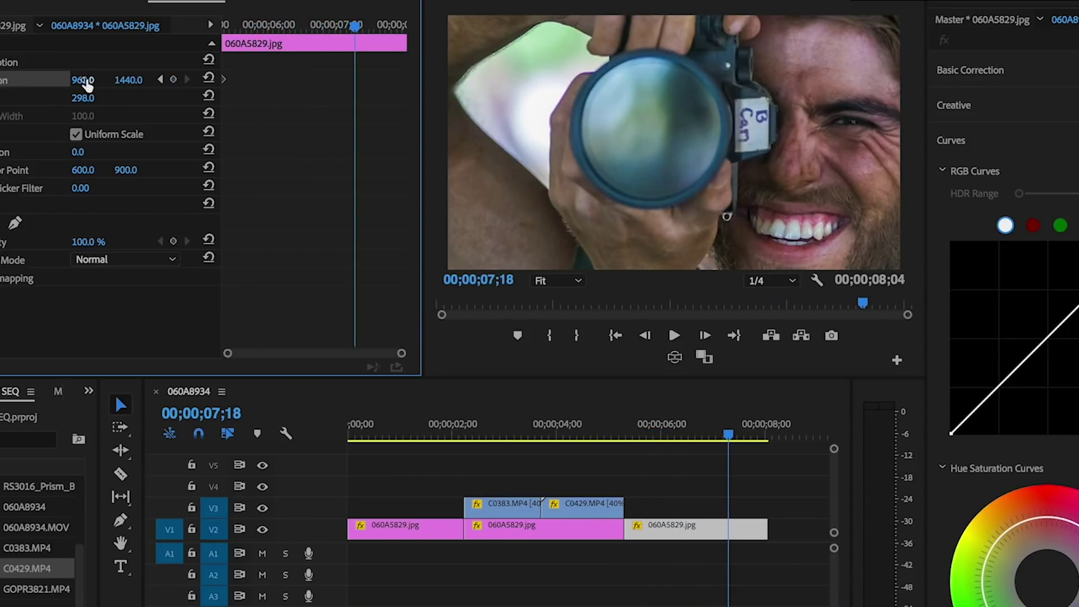
mouse_move(83, 80)
mouse_down()
mouse_move(61, 80)
mouse_move(90, 79)
mouse_up()
key(Up)
key(Up)
key(Up)
key(Up)
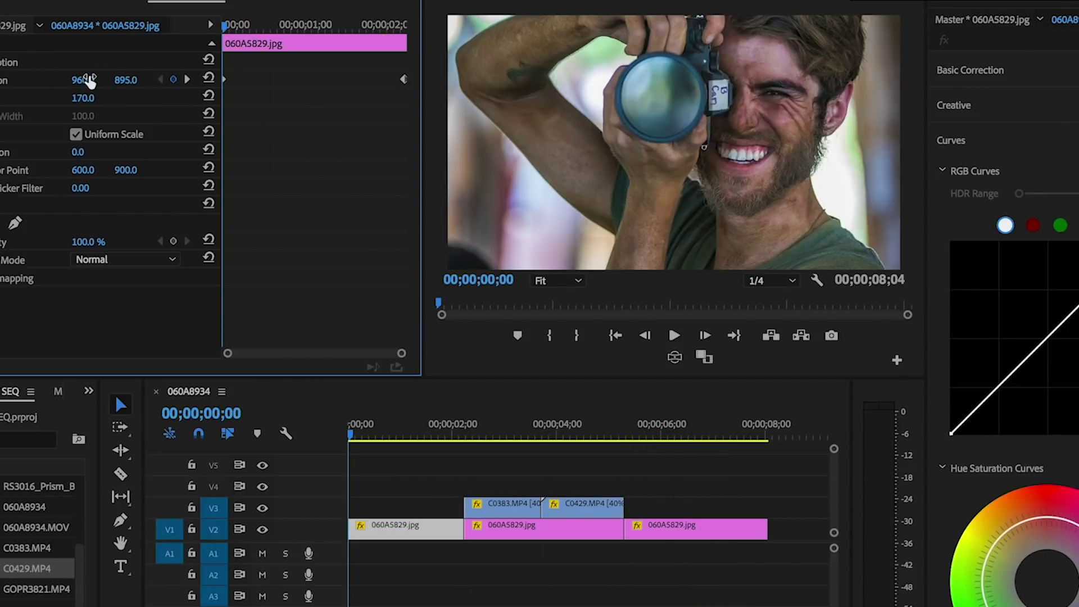
key(space)
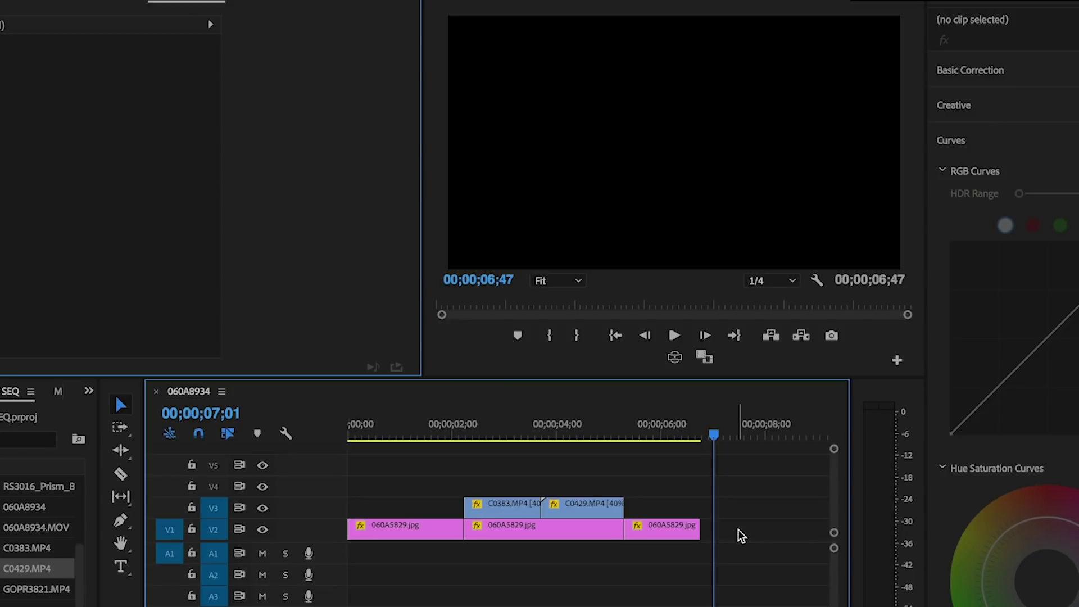
Return to the start of the sequence and open the project's ANGLED_WIPES bin.
drag(489, 431, 212, 470)
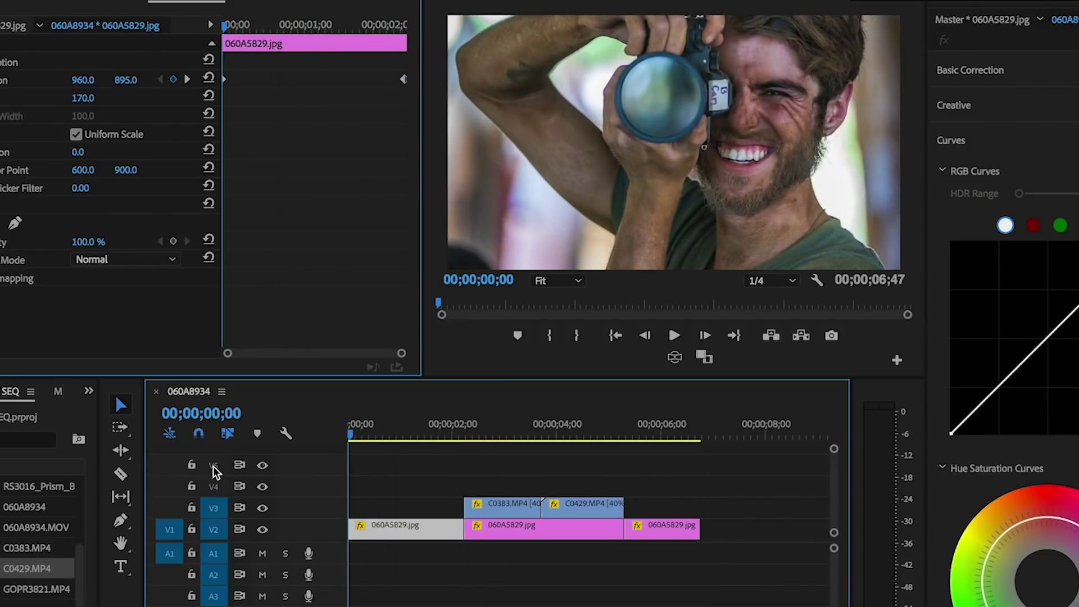
click(1, 487)
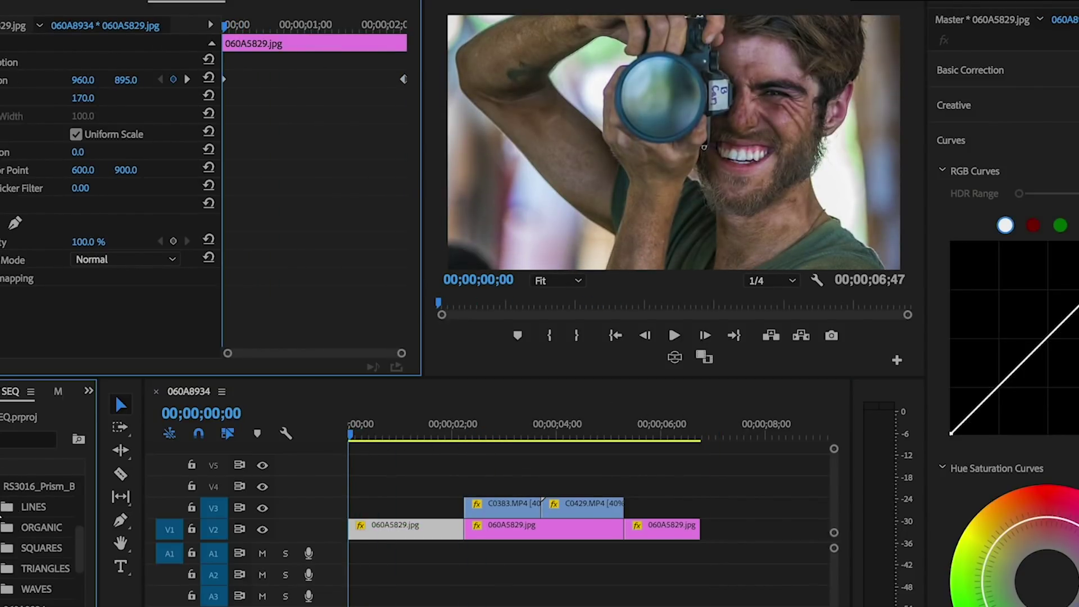
scroll(17, 560, down, 1)
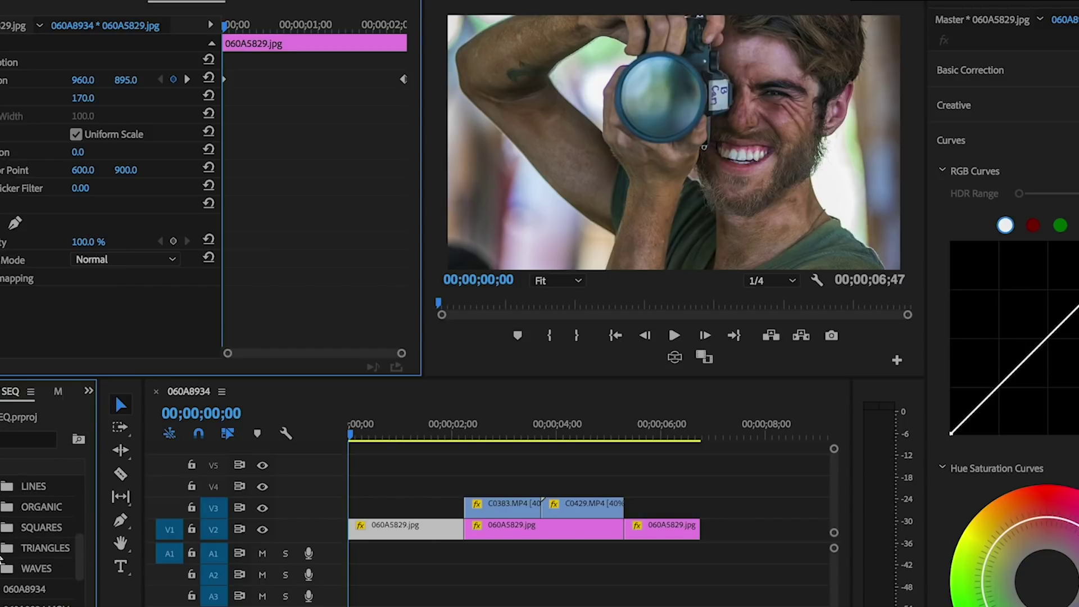
scroll(3, 554, up, 8)
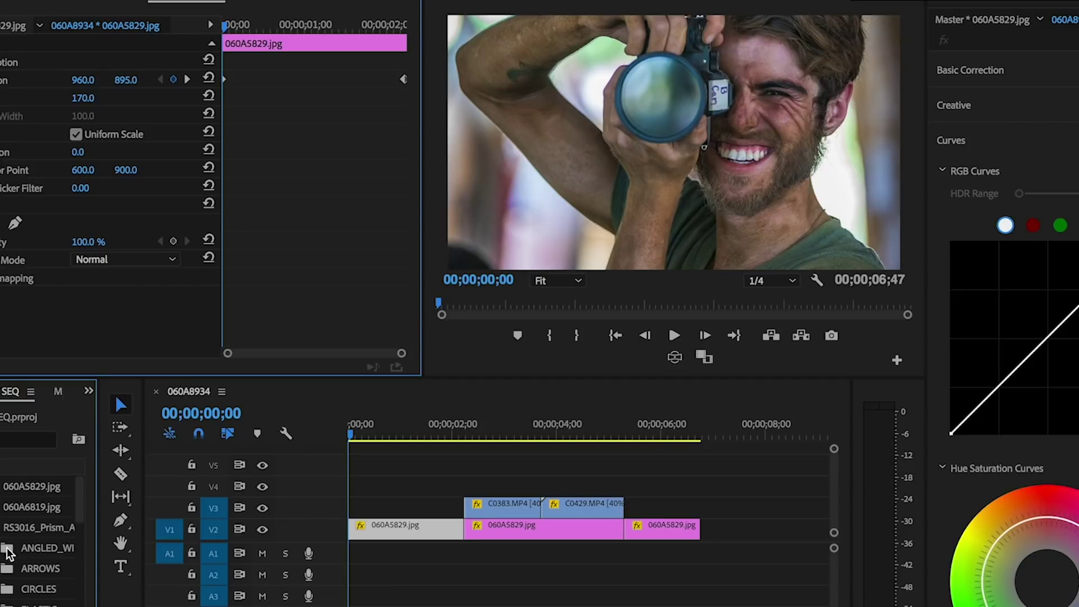
double_click(7, 549)
Load ANGLED_001.mov as the source clip and play it to preview the angled wipe.
click(76, 104)
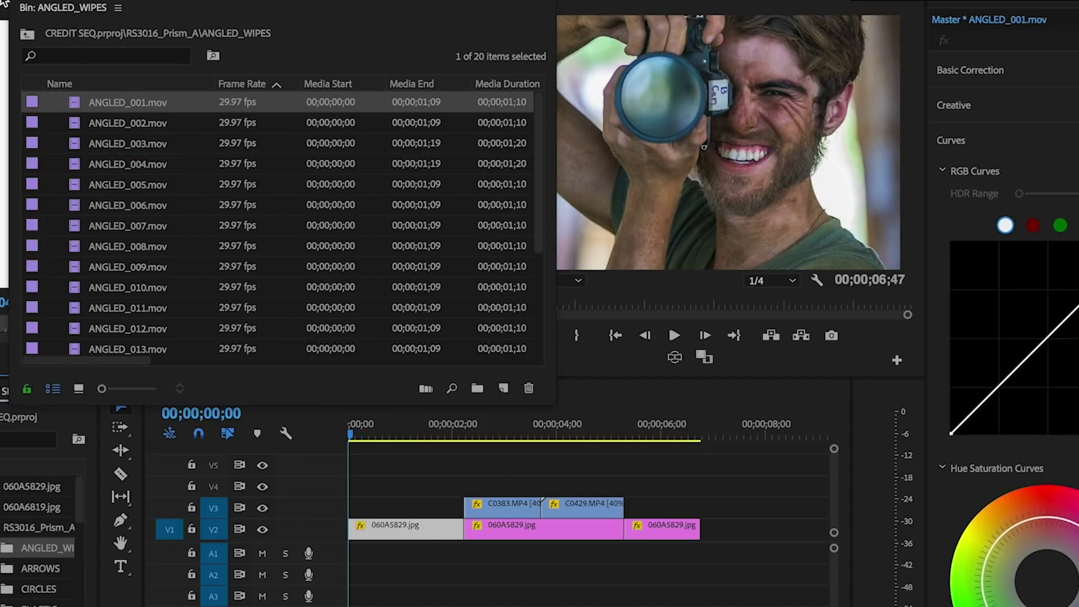
drag(17, 3, 115, 395)
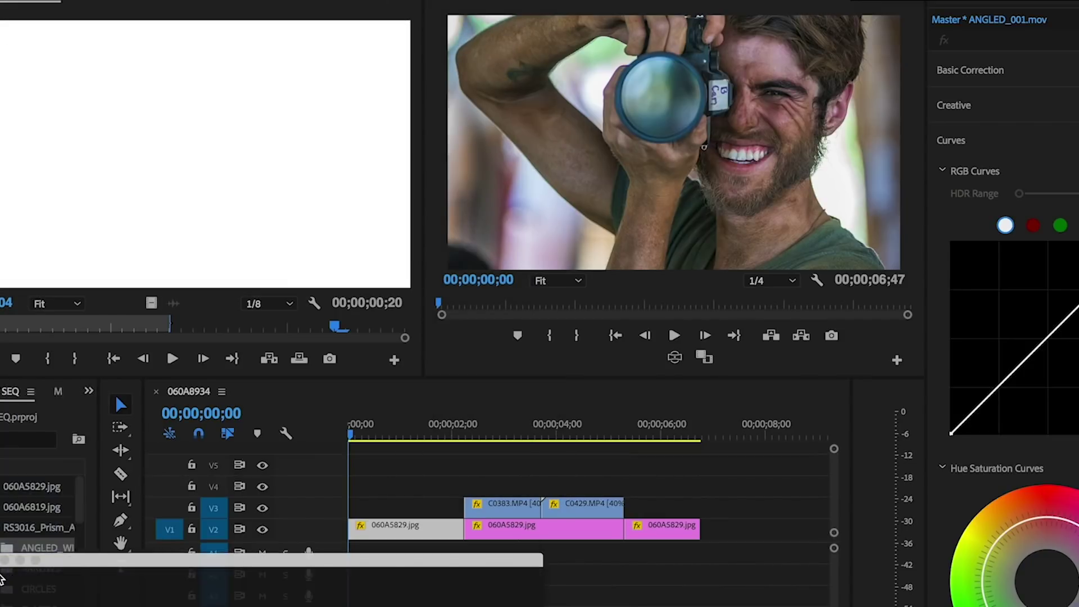
key(space)
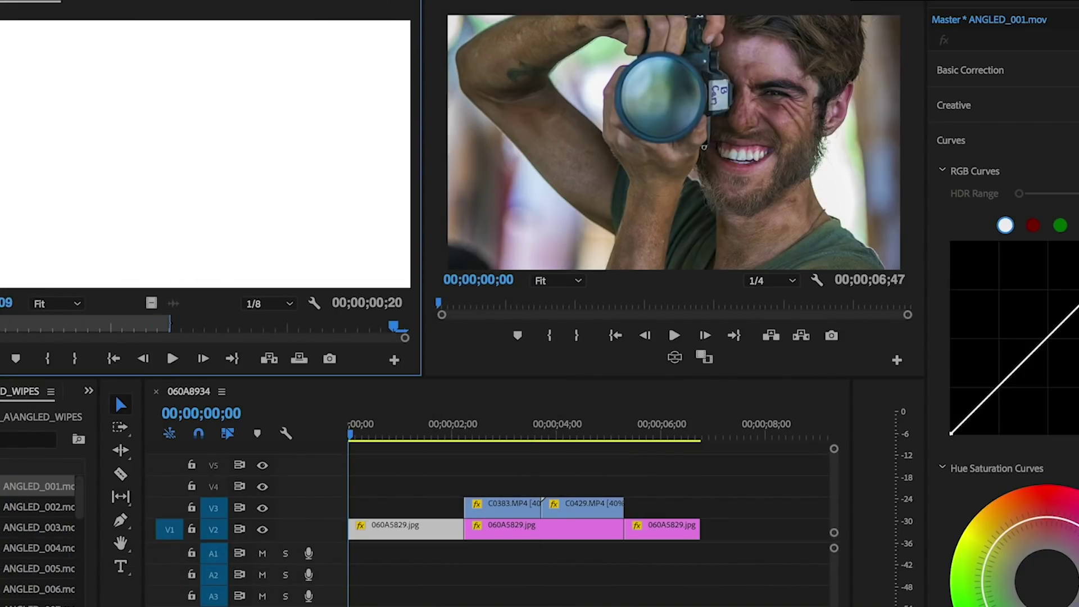
key(space)
Place the video of ANGLED_001.mov on V4 at the sequence start and extend its end to about 00;00;01;20.
key(space)
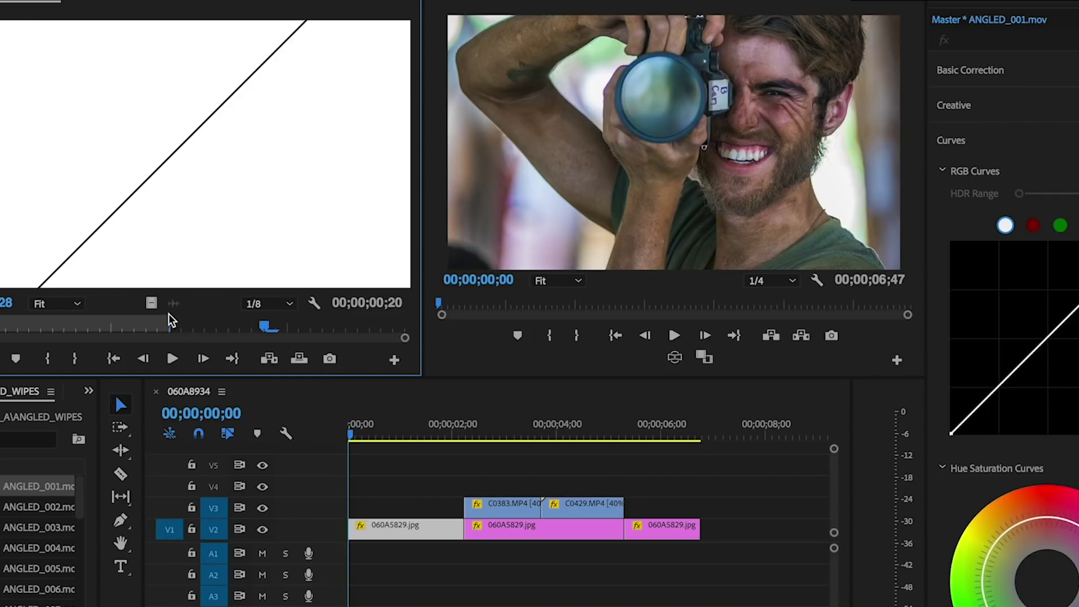
drag(151, 303, 347, 487)
key(space)
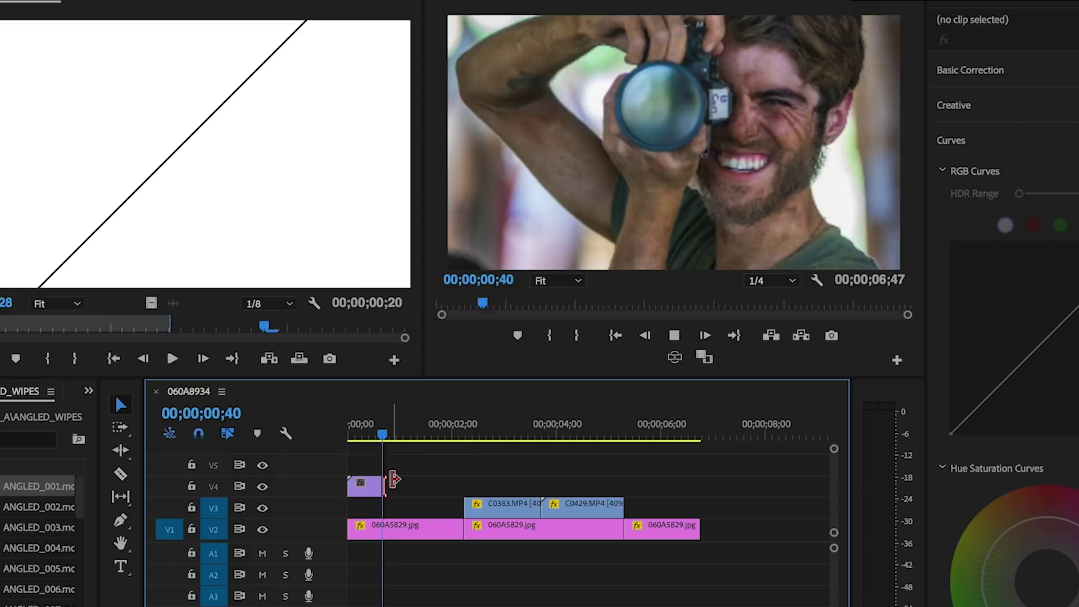
Play the matte over the image and move ANGLED_001.mov on V4 so that it starts with C0383.MP4.
key(space)
drag(386, 487, 417, 487)
drag(417, 436, 265, 424)
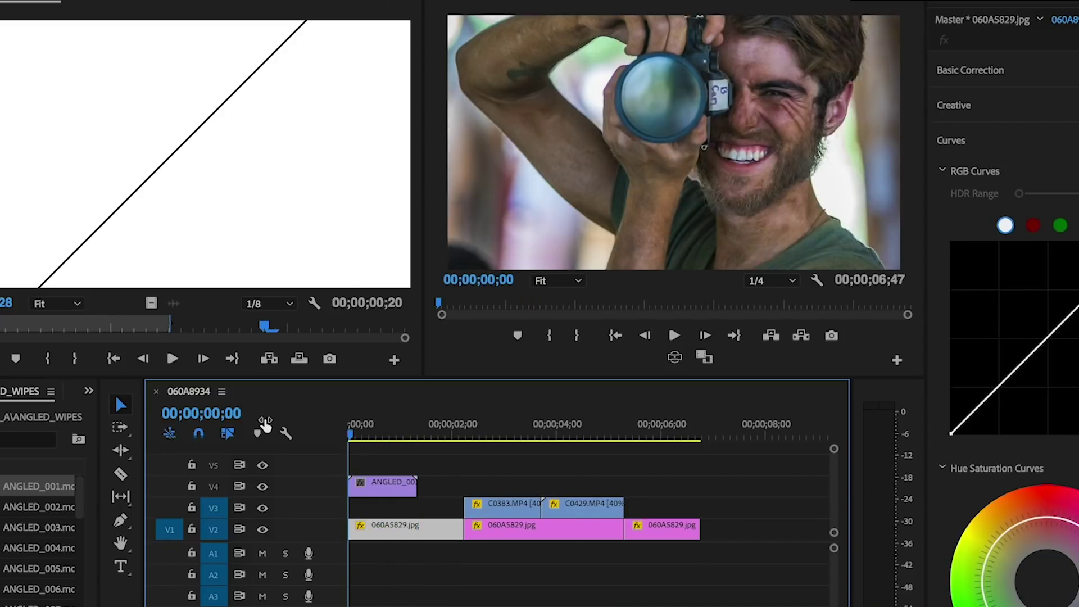
key(space)
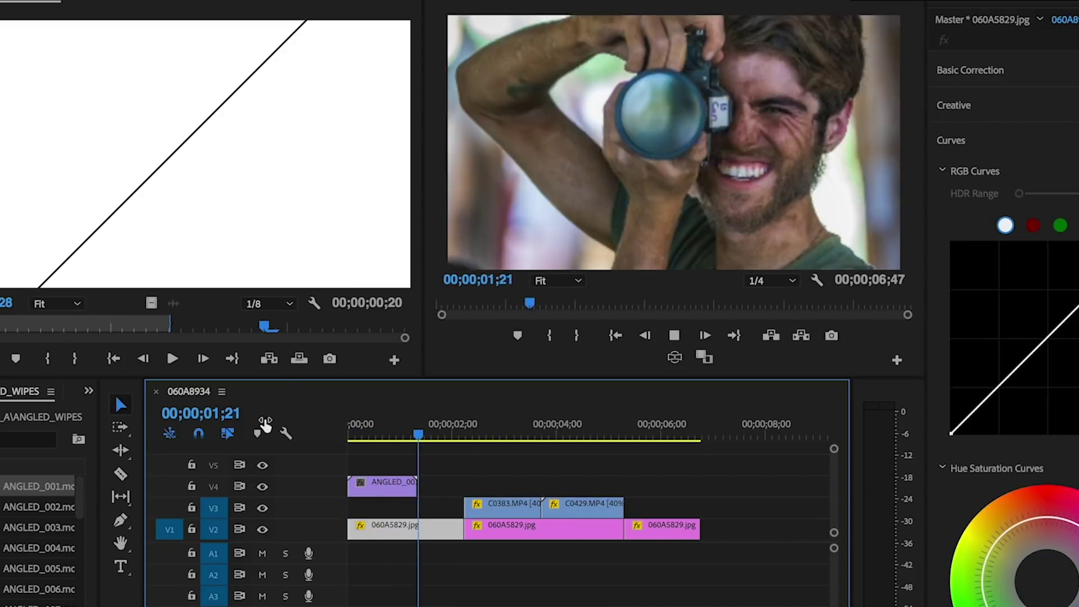
key(space)
drag(393, 419, 393, 450)
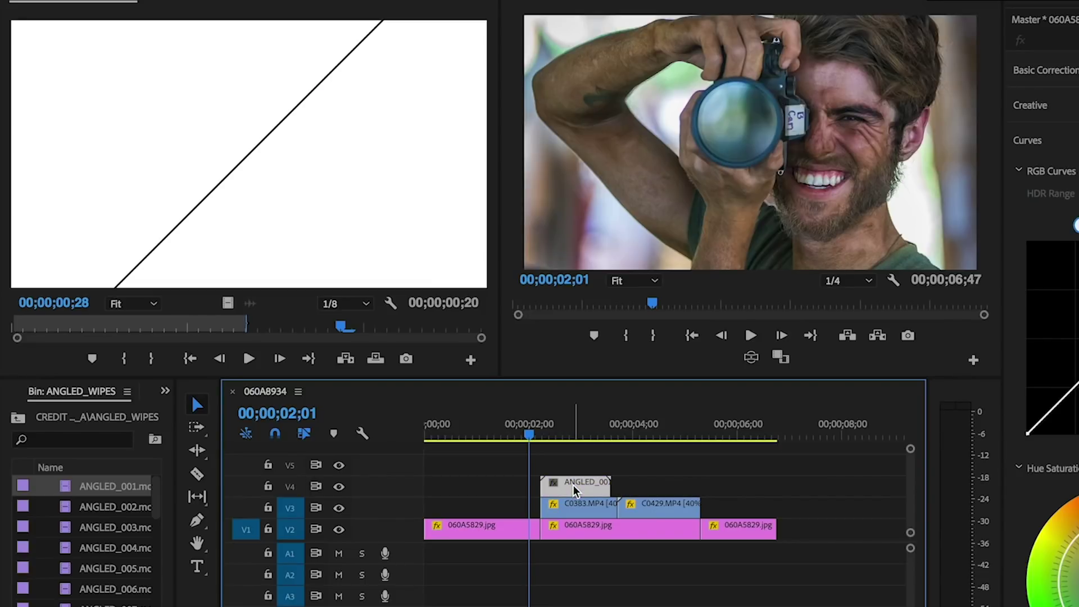
click(568, 452)
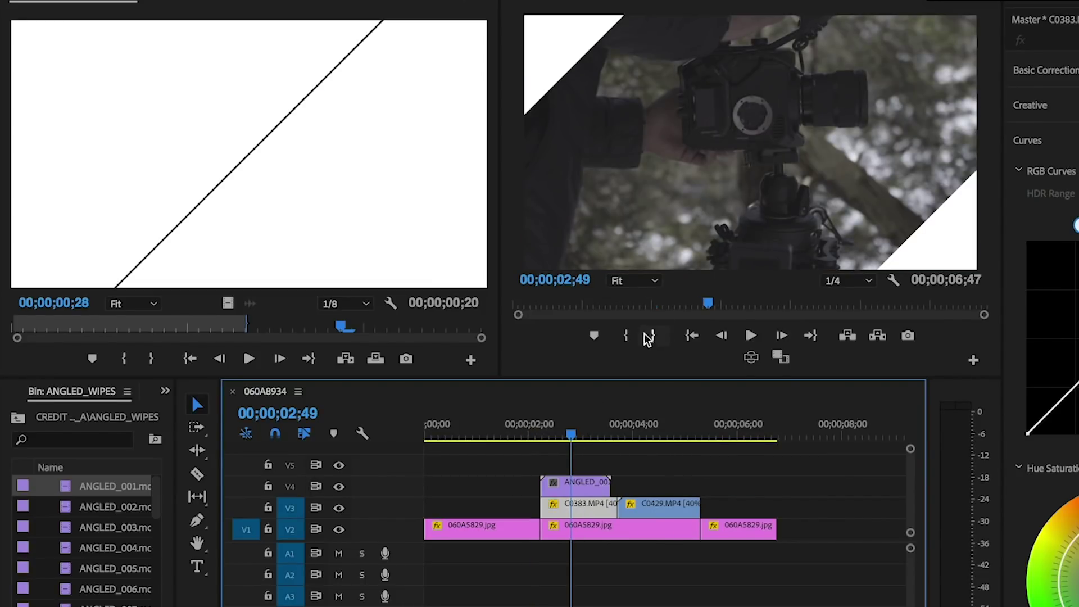
Search the effects library for TRACK to find the Track Matte Key effect.
click(124, 393)
scroll(125, 393, down, 3)
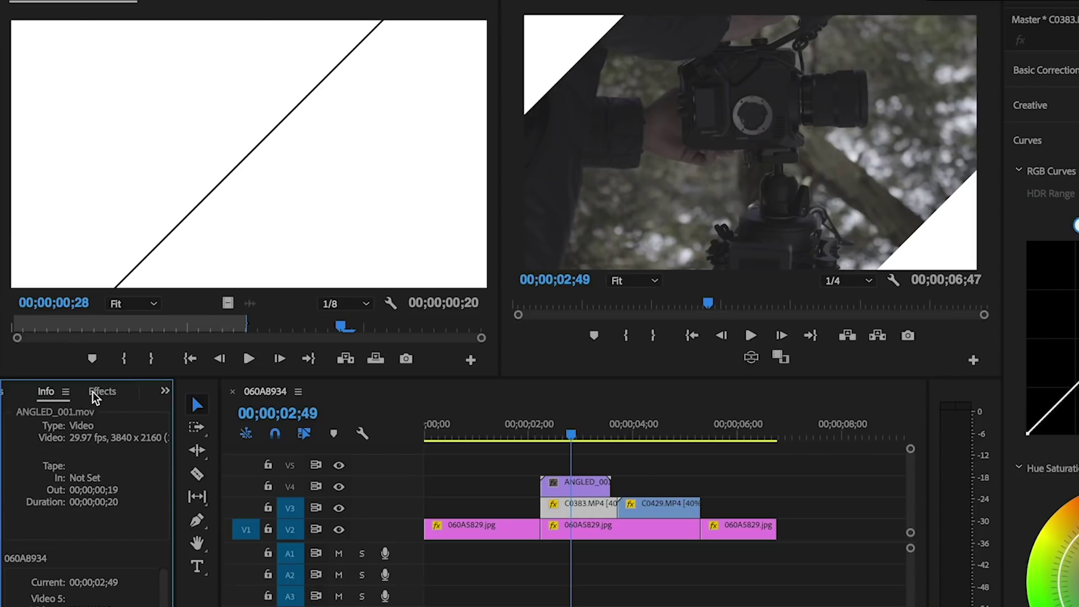
click(97, 392)
click(73, 416)
key(BackSpace)
key(BackSpace)
key(BackSpace)
key(BackSpace)
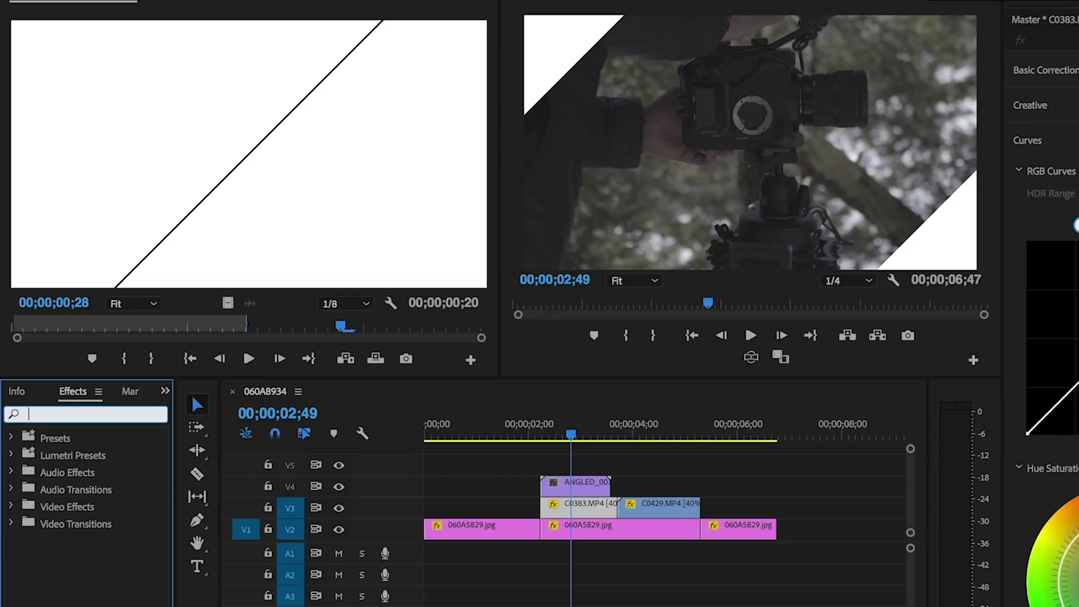
text(TRACK)
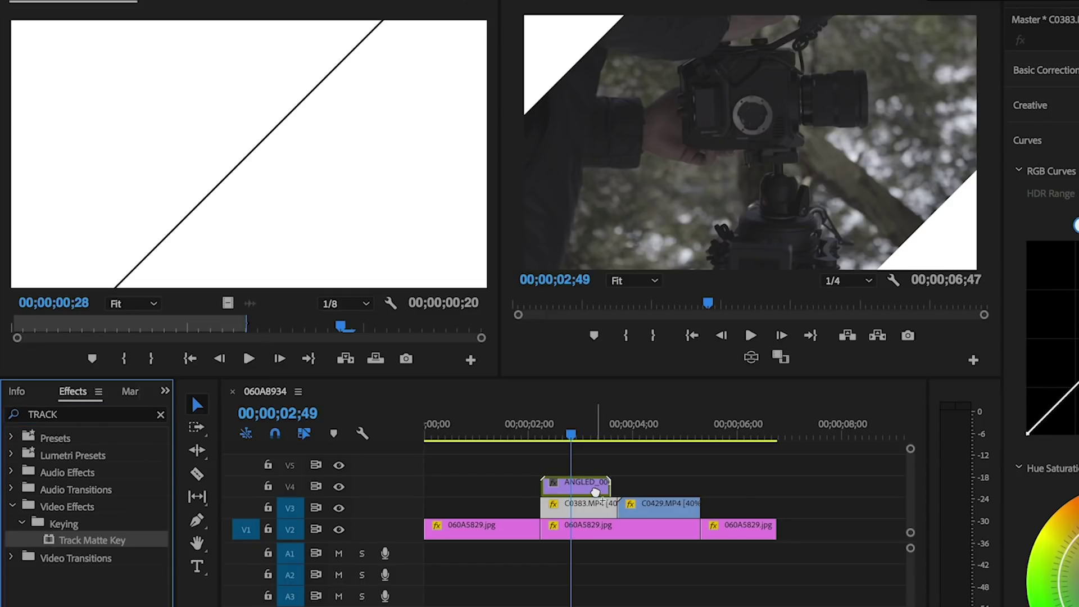
Apply Track Matte Key to C0383.MP4 and set its matte to Video 4.
drag(90, 540, 576, 485)
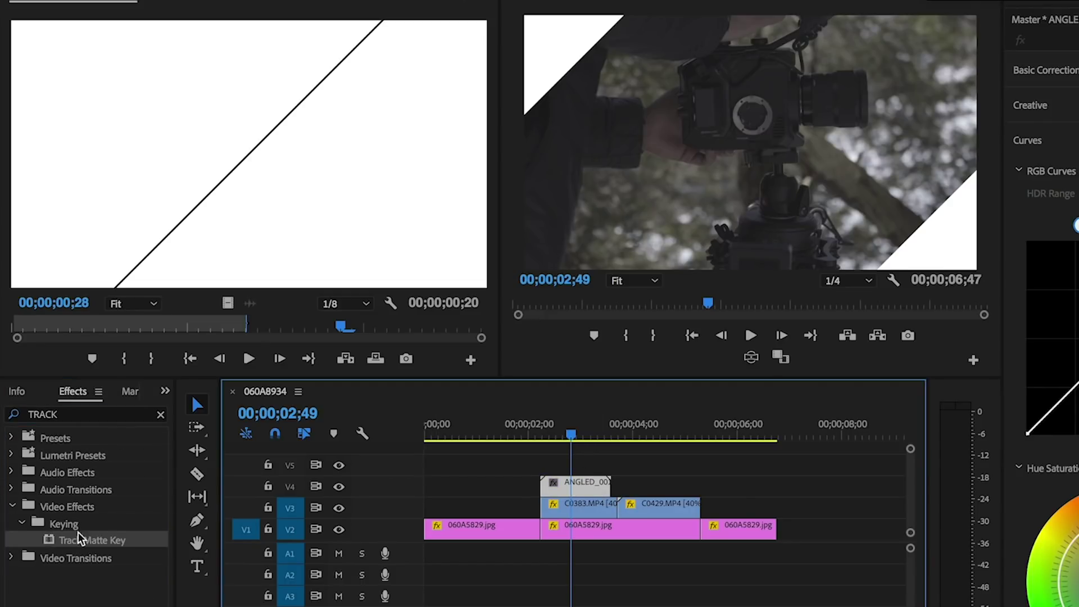
drag(73, 540, 602, 513)
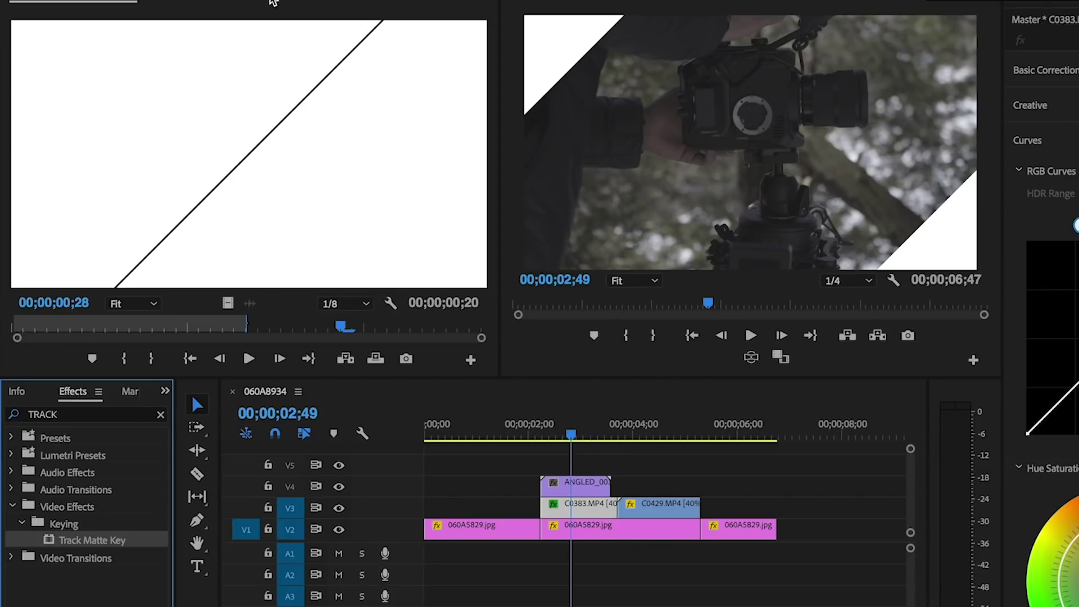
click(274, 3)
scroll(131, 269, down, 2)
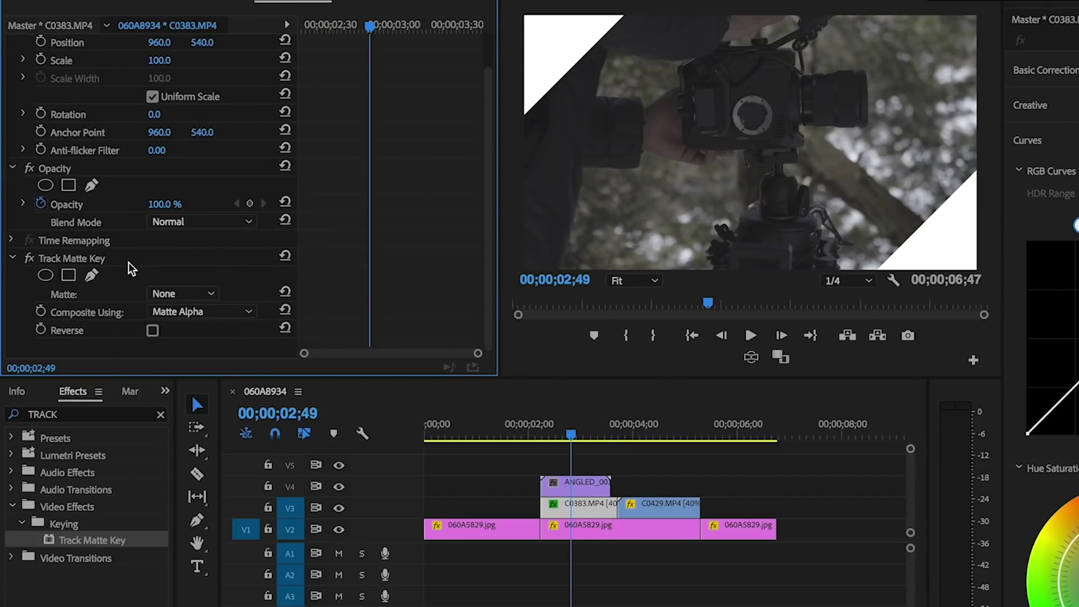
click(171, 295)
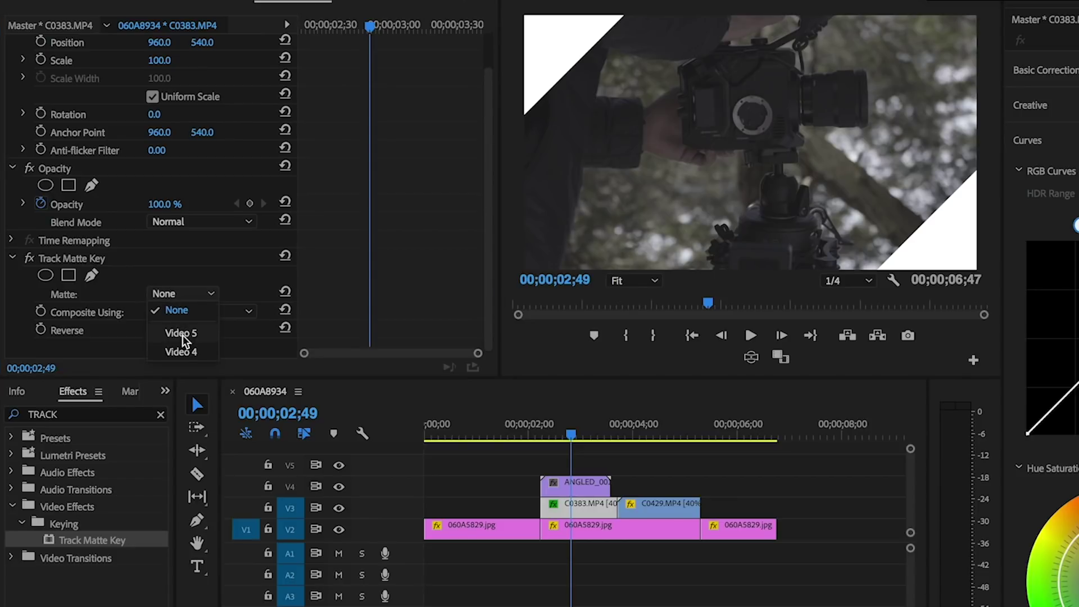
click(182, 351)
Play the sequence from just before C0383.MP4 to review the angled matte transition.
drag(572, 433, 538, 433)
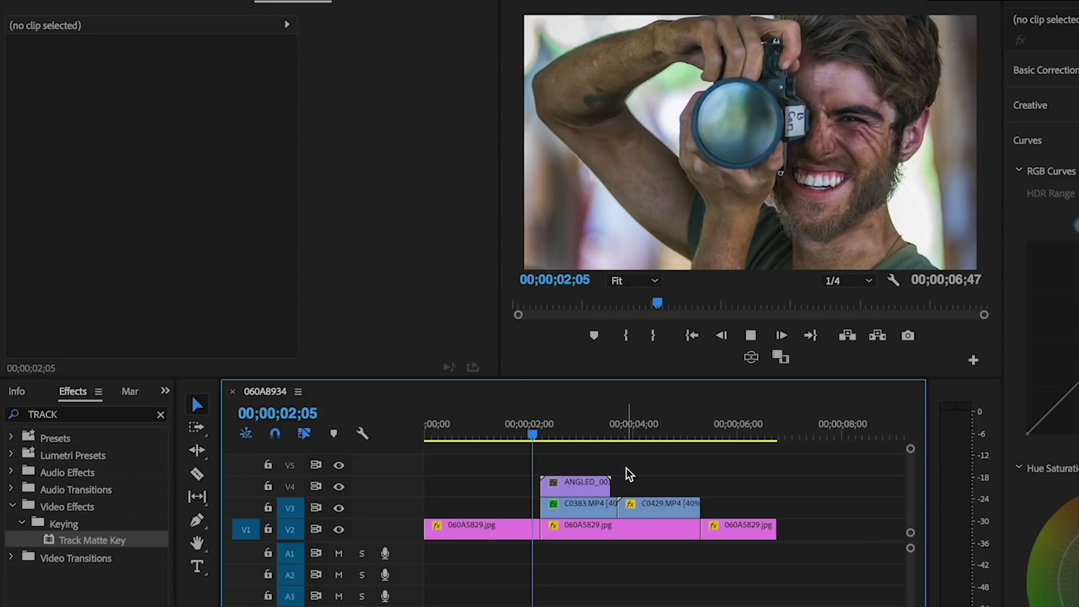
key(space)
key(d)
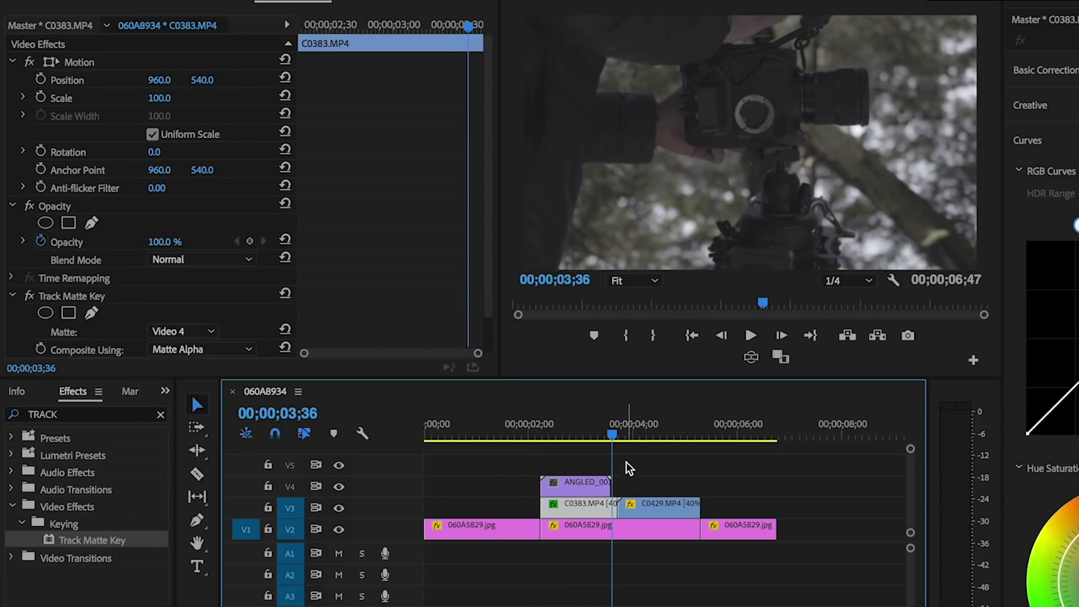
drag(612, 435, 535, 435)
key(d)
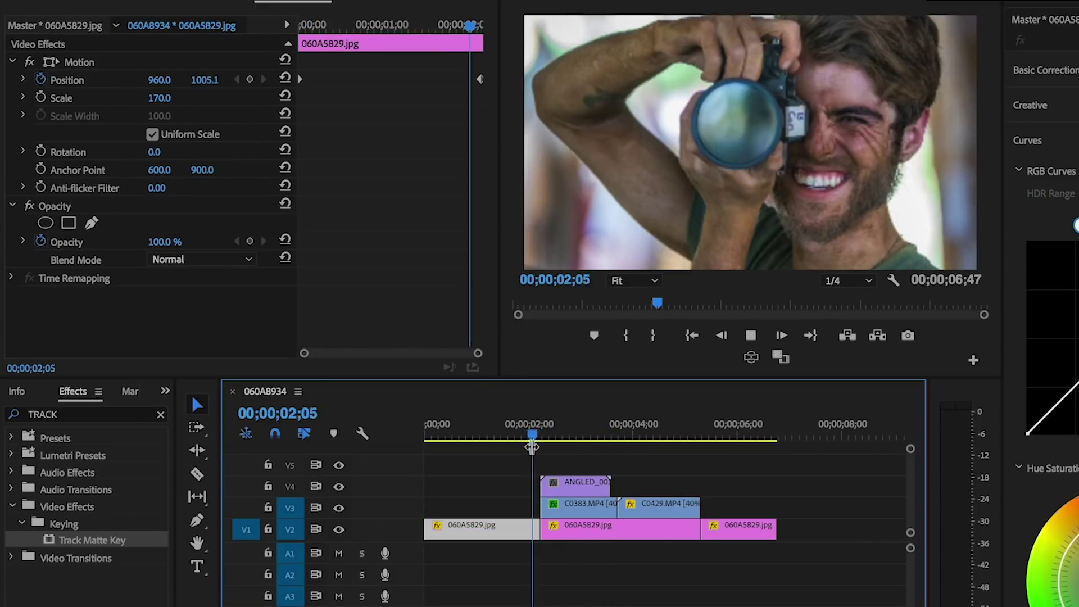
key(space)
key(d)
Join the first two 060A5829.jpg segments by removing the cut between them, and play the transition.
click(544, 434)
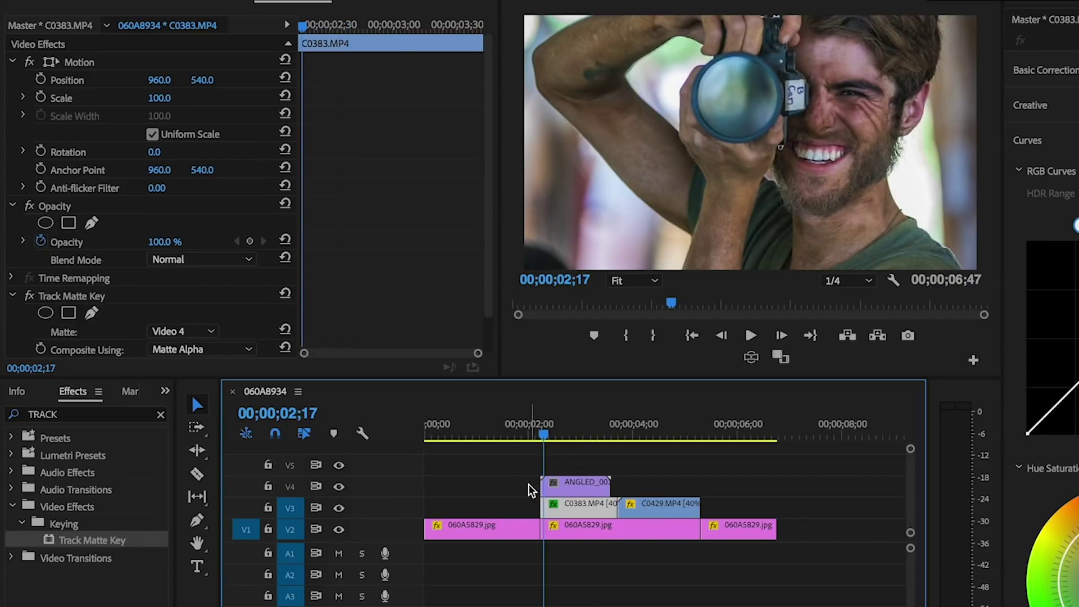
click(537, 526)
key(Delete)
key(space)
key(space)
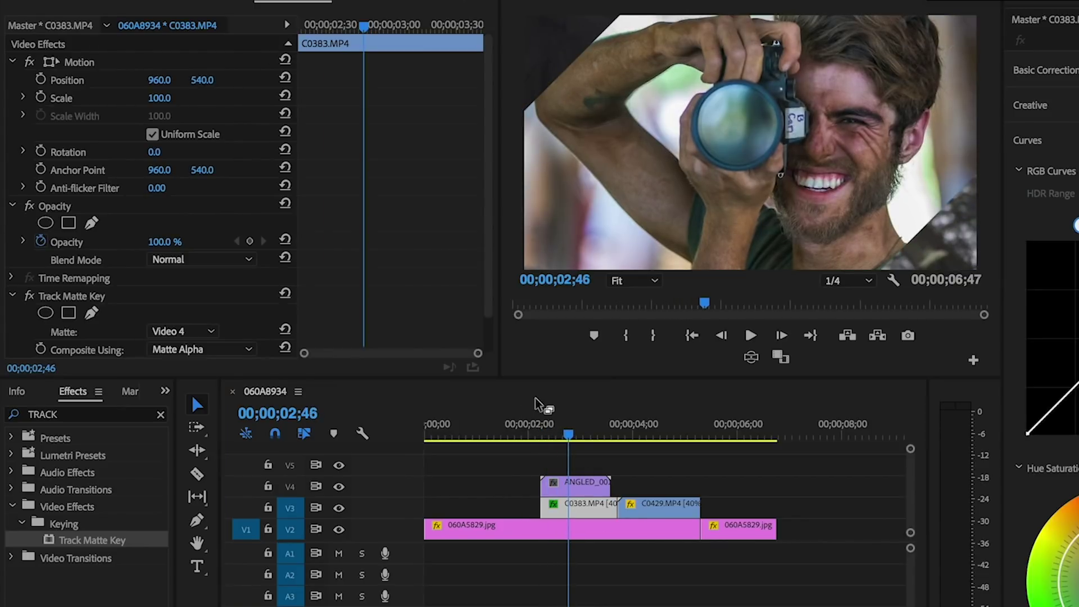
drag(532, 415, 512, 419)
key(space)
key(space)
Move the joined 060A5829.jpg segment's ending position keyframe to about where the ANGLED_001.mov matte ends, and play the sequence.
click(583, 531)
drag(375, 79, 424, 79)
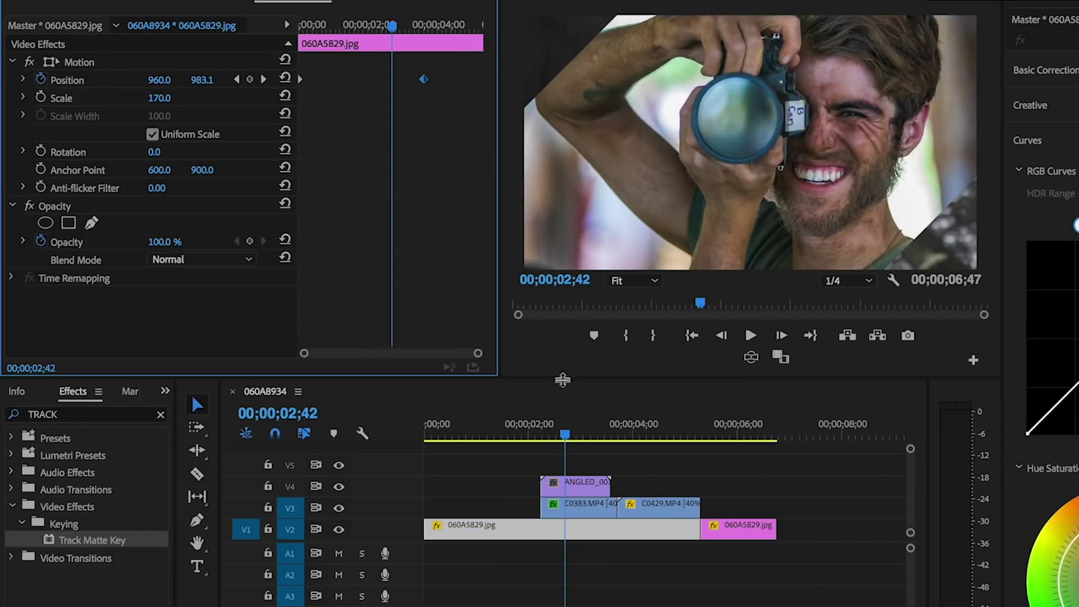
drag(557, 432, 529, 428)
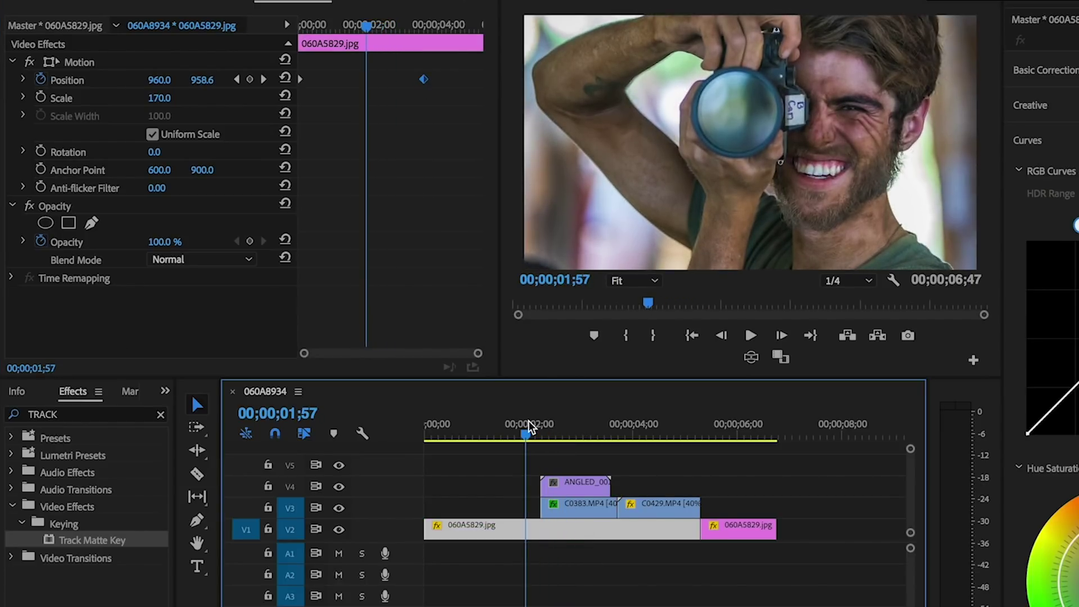
key(space)
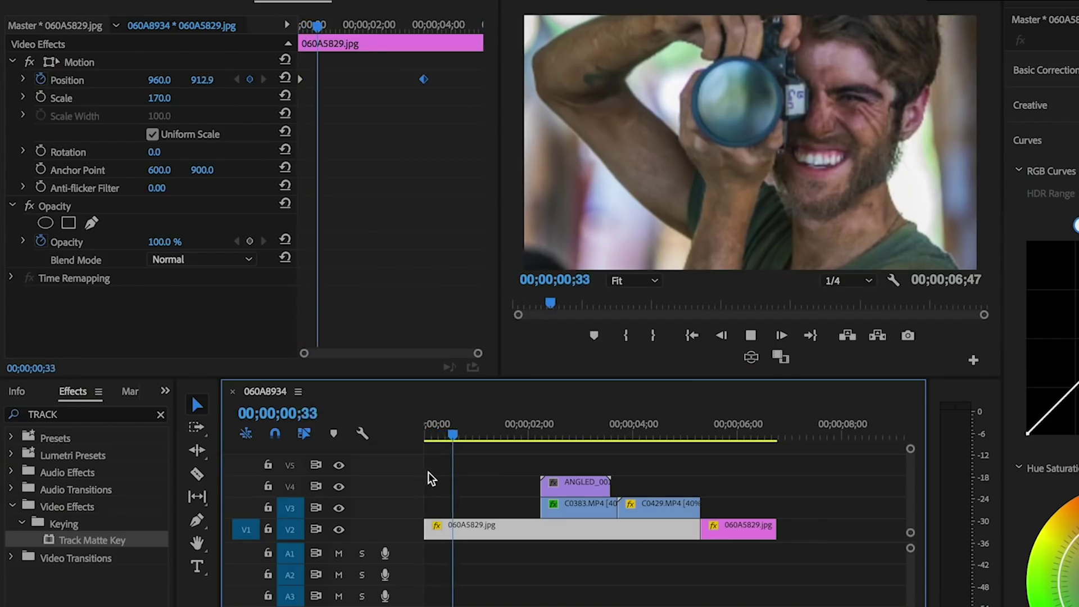
key(space)
drag(500, 432, 386, 463)
key(space)
key(space)
Move C0383.MP4 and its ANGLED_001.mov matte earlier to start at about 00;00;00;46, and play from the sequence start.
drag(496, 465, 522, 505)
drag(523, 506, 517, 508)
drag(467, 429, 421, 425)
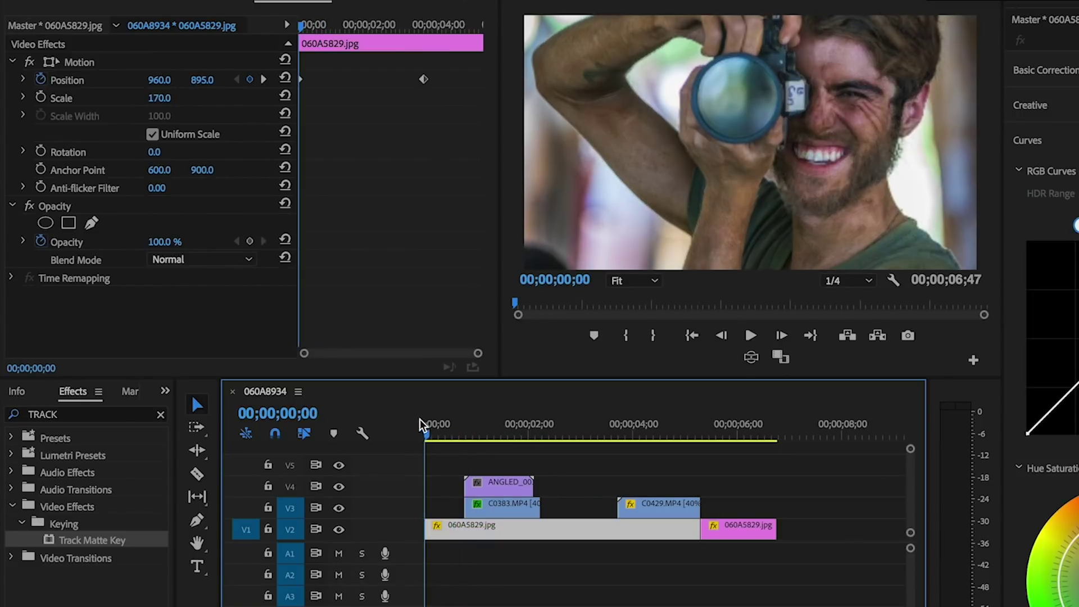
key(space)
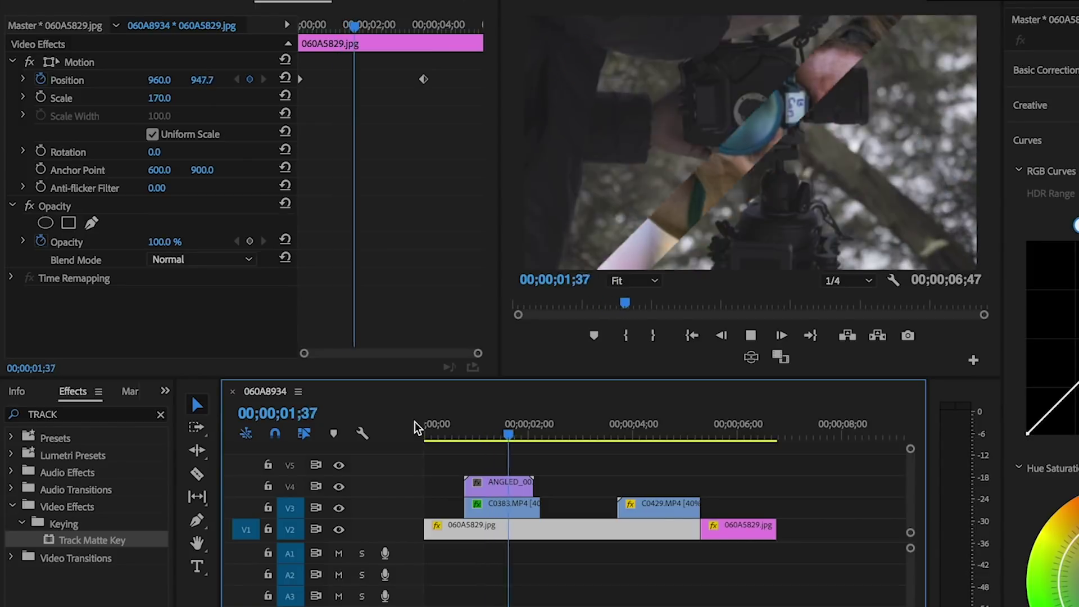
key(space)
Replay the repositioned matte transition near the sequence start and select C0383.MP4.
drag(448, 423, 357, 439)
key(space)
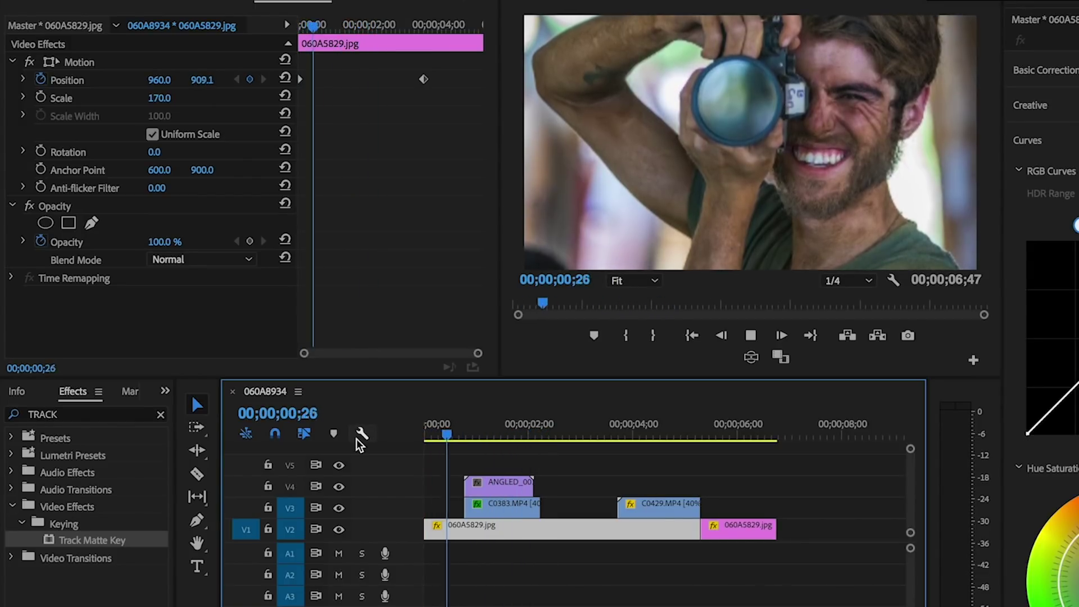
key(space)
click(488, 506)
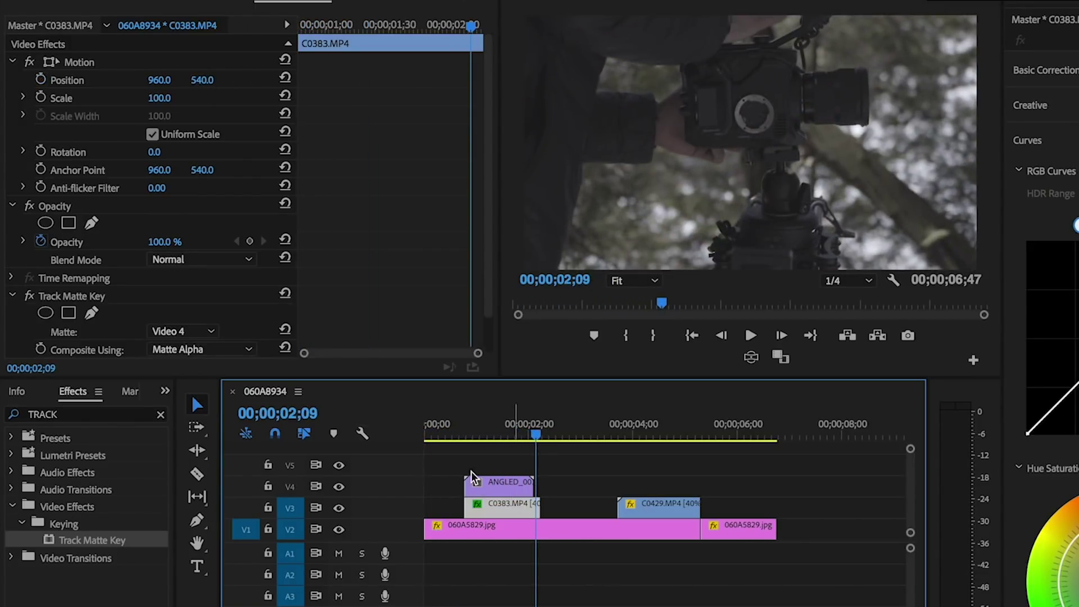
Save the project and move C0429.MP4 to start directly after C0383.MP4 on track V3.
key(ctrl+s)
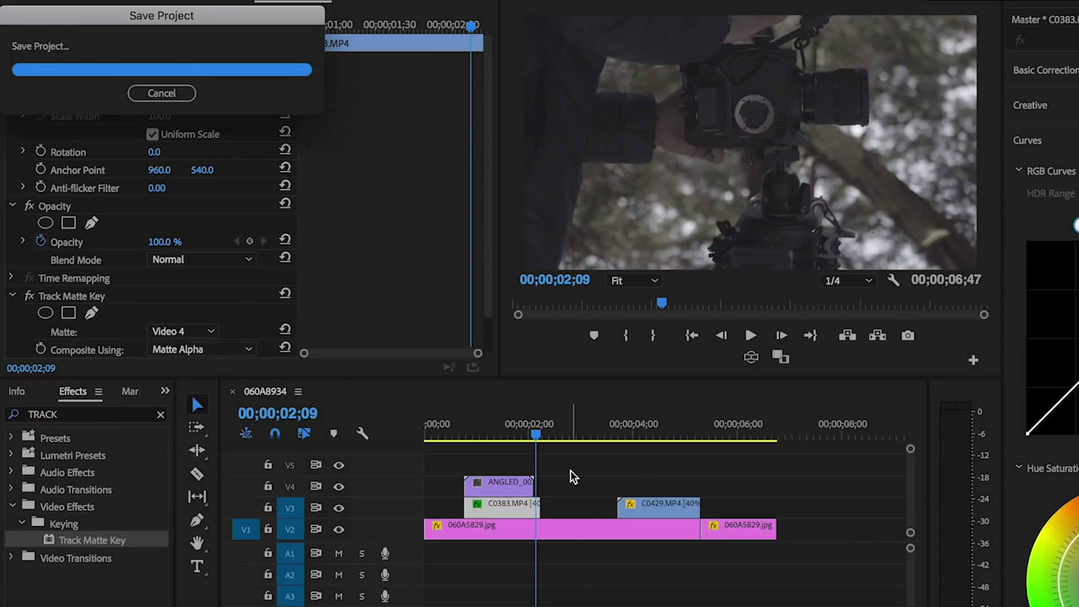
drag(681, 513, 604, 517)
click(578, 479)
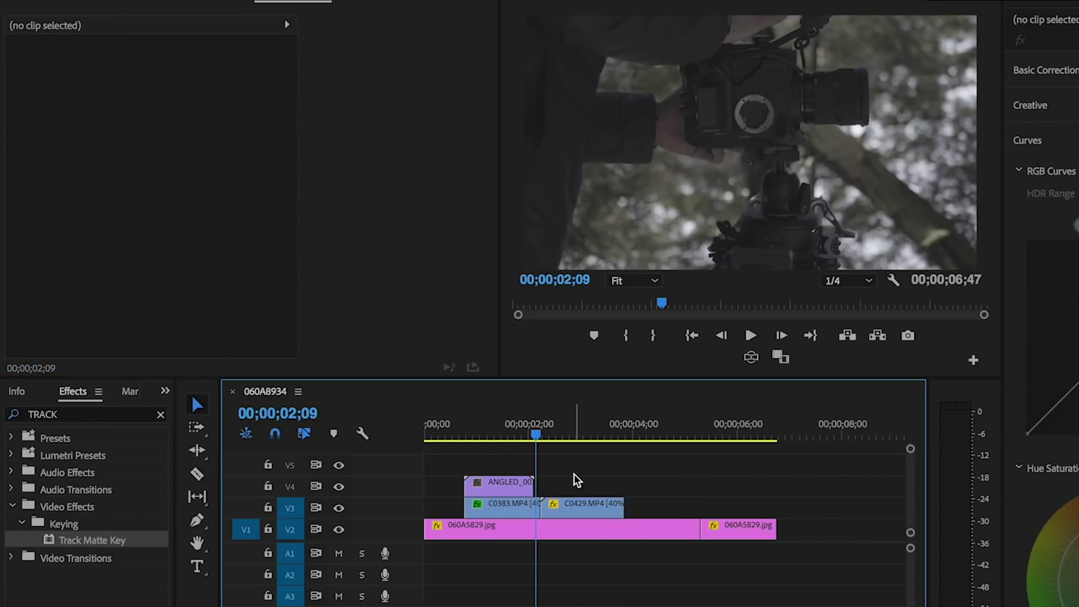
Expand the angled wipes folder in the project and preview its second and third clips.
click(21, 395)
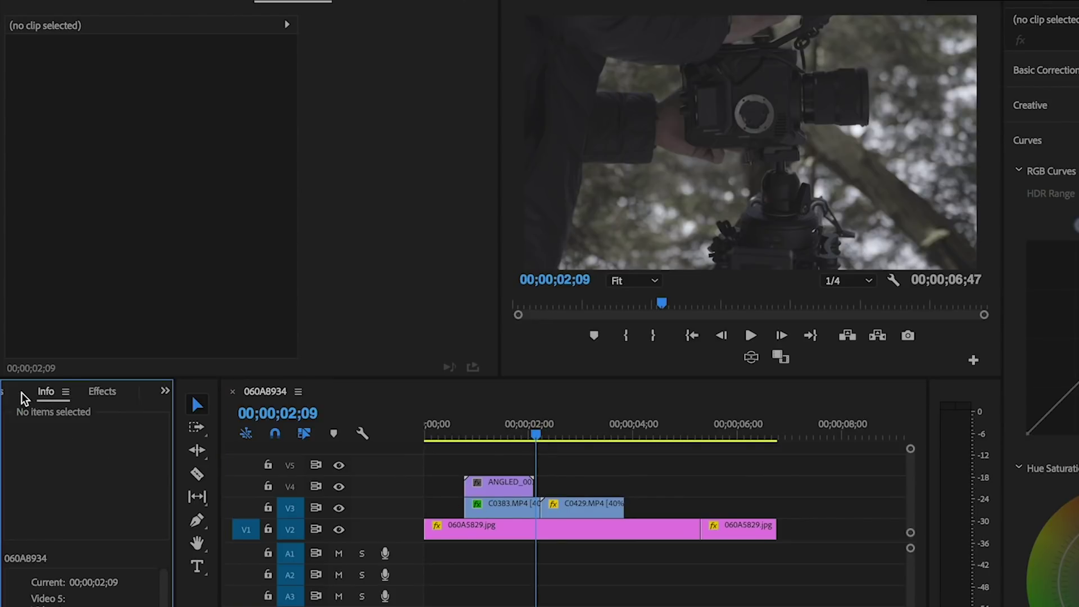
click(21, 396)
click(20, 396)
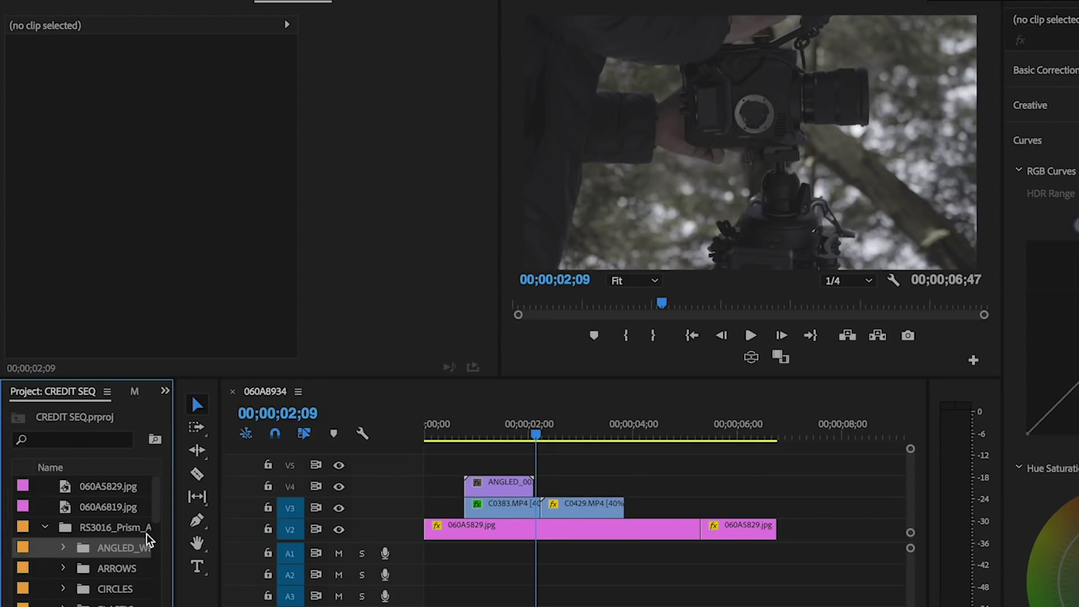
click(63, 548)
double_click(101, 591)
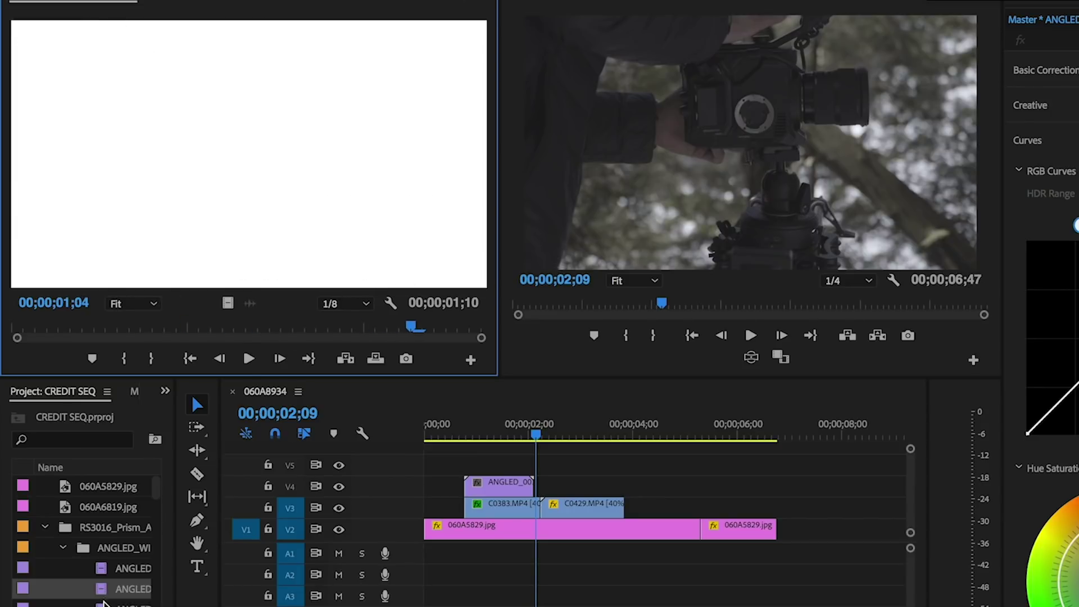
double_click(101, 604)
key(space)
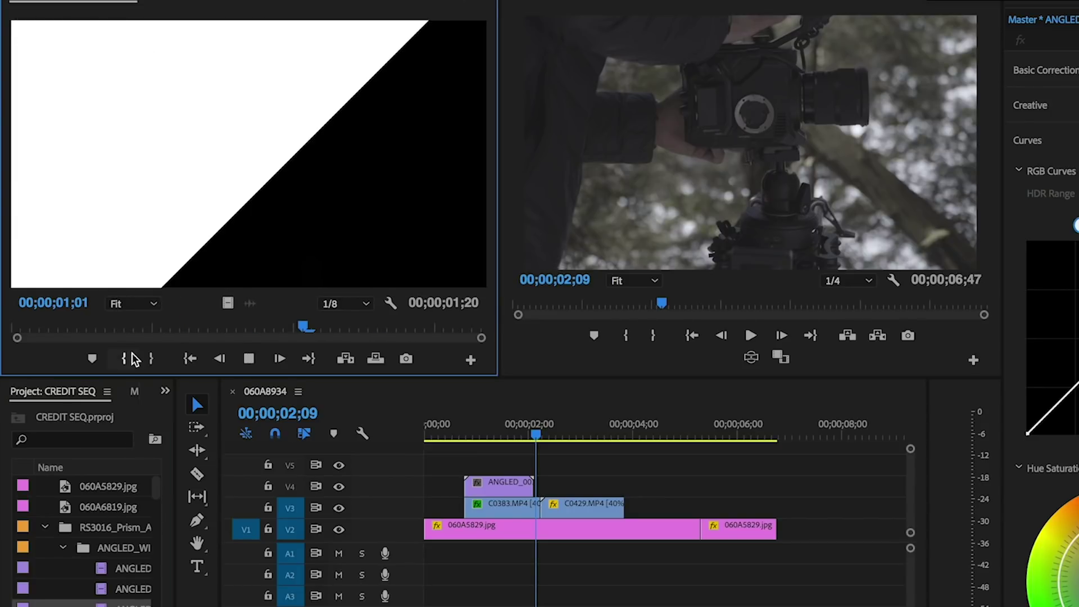
Add ANGLED_003.mov to track V4 directly after ANGLED_001.mov, above C0429.MP4.
drag(306, 326, 23, 329)
drag(432, 291, 581, 495)
scroll(580, 494, up, 2)
click(546, 486)
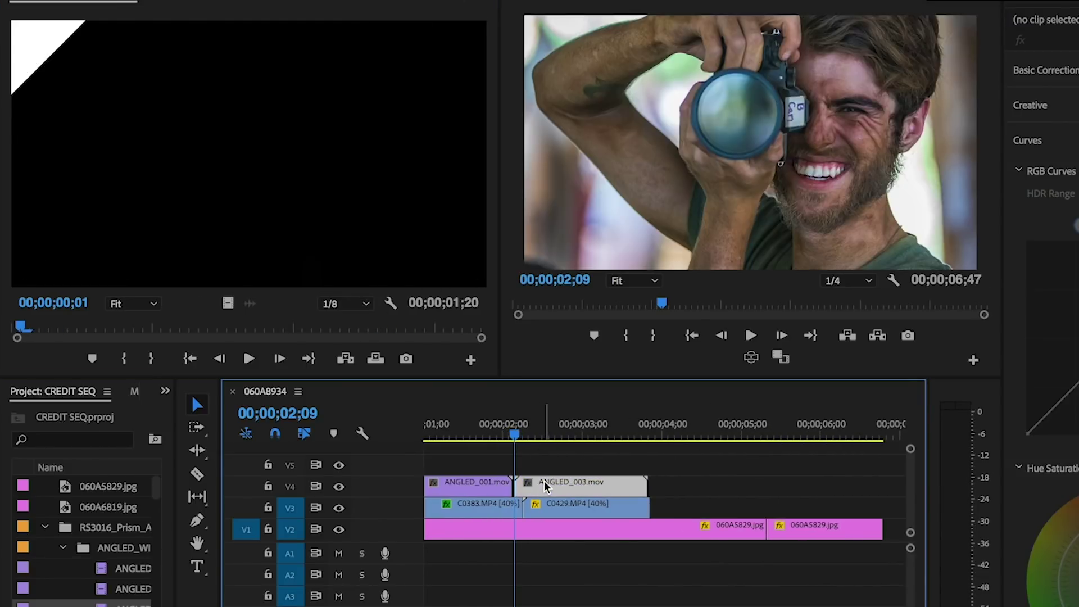
Play the ANGLED_003.mov wipe and park the playhead partway through it at 00;00;02;48.
drag(538, 434, 507, 430)
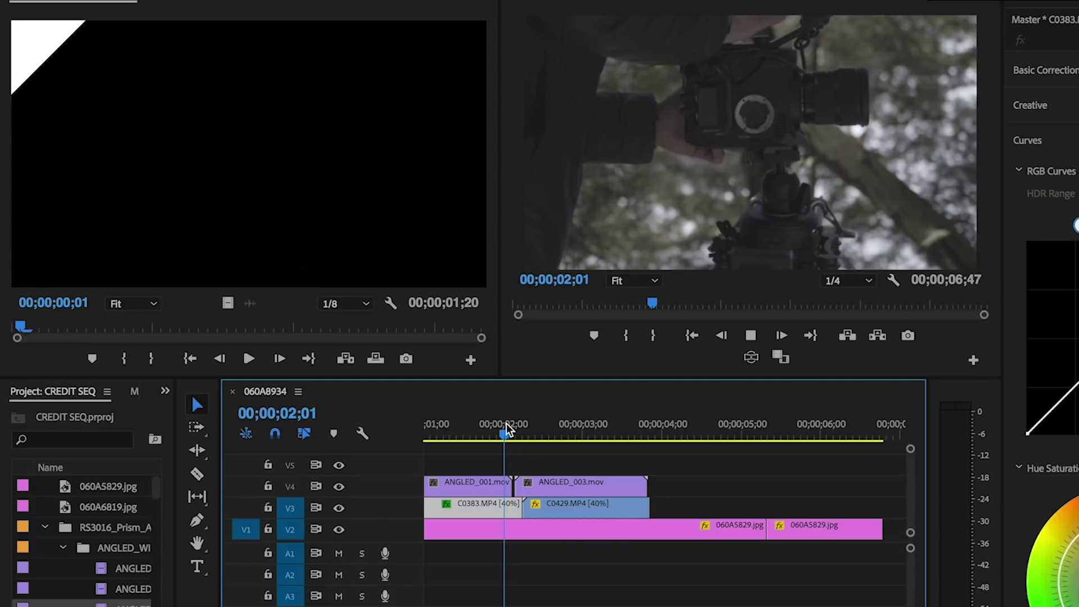
click(542, 441)
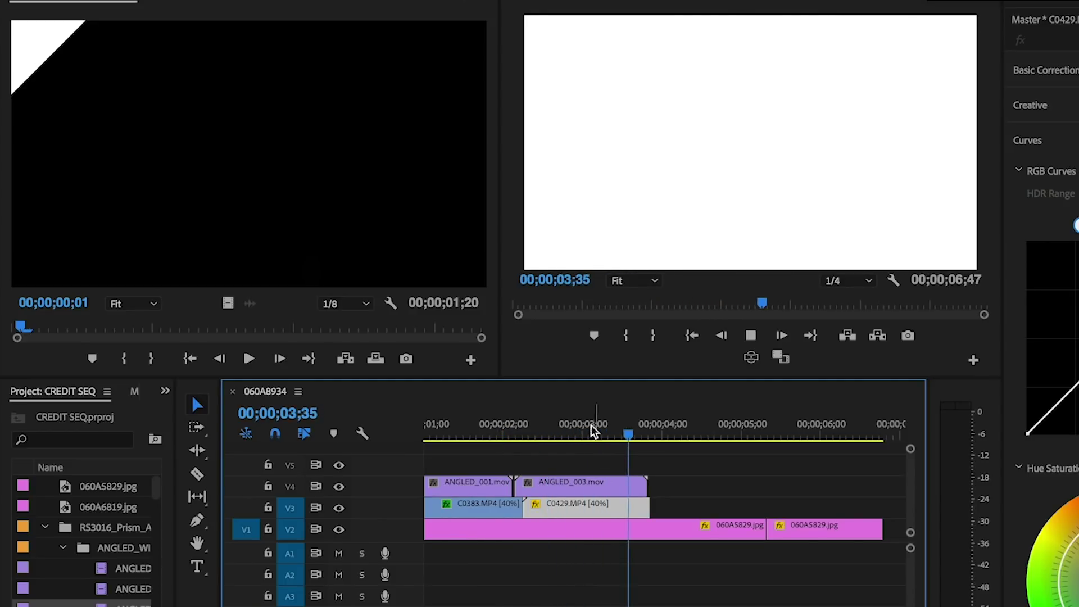
mouse_move(573, 430)
mouse_down()
mouse_move(538, 431)
mouse_move(566, 438)
mouse_up()
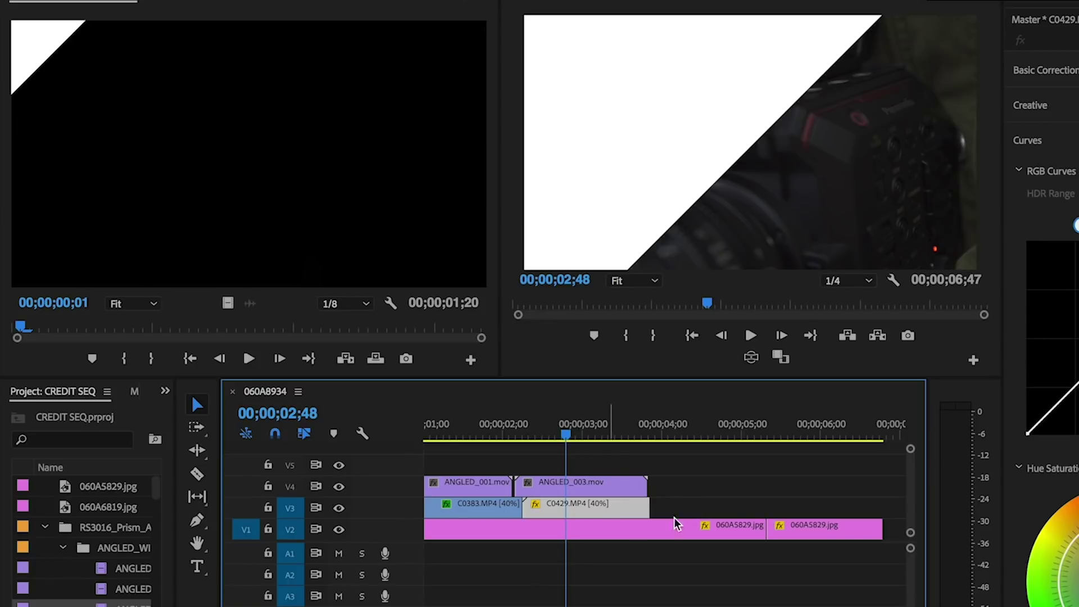
Apply Track Matte Key to C0429.MP4 and show the clip's effect settings.
scroll(582, 515, up, 1)
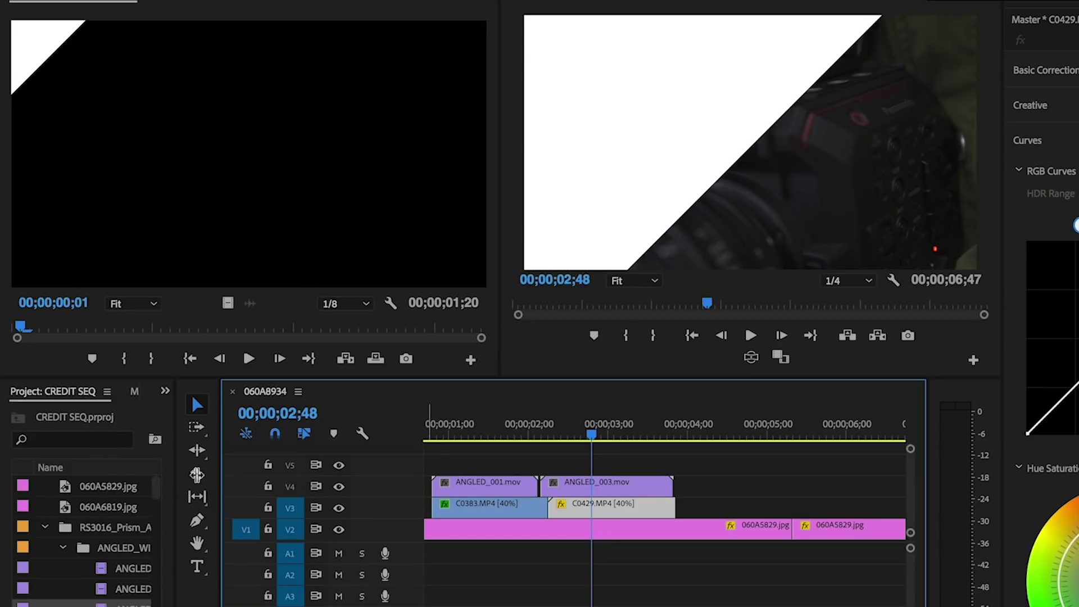
scroll(107, 394, down, 3)
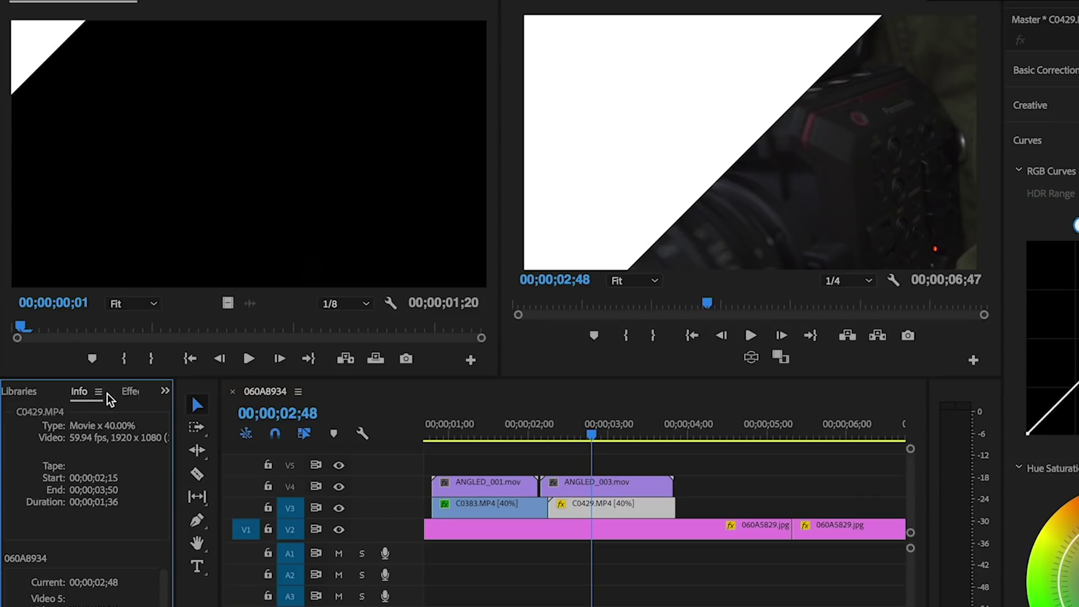
click(127, 393)
drag(62, 540, 604, 509)
click(293, 4)
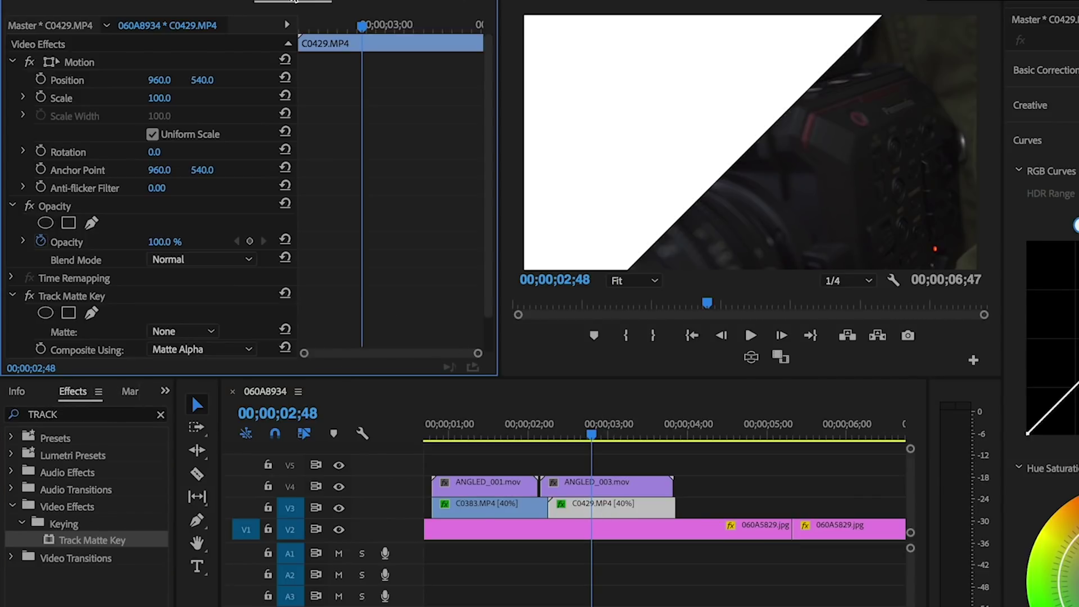
Set Video 4 as the Track Matte Key matte for C0429.MP4.
scroll(208, 304, down, 1)
click(179, 295)
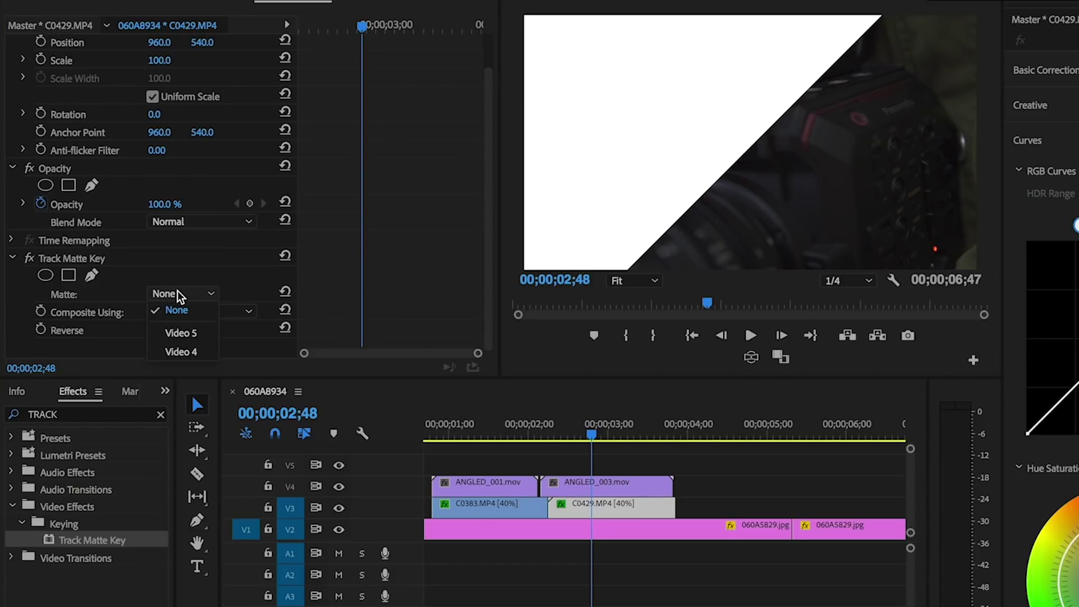
click(176, 334)
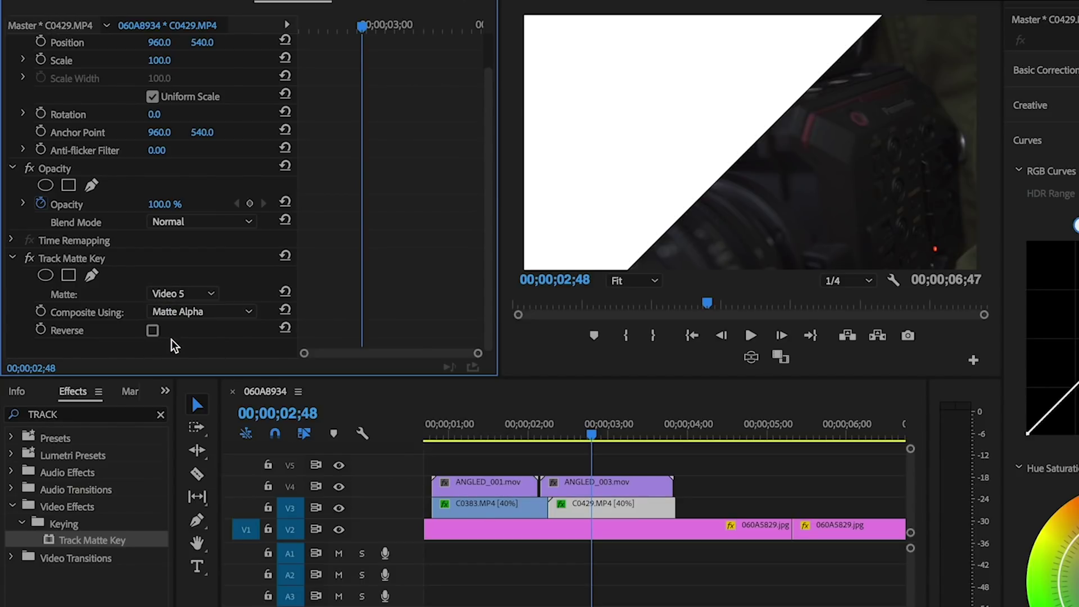
click(181, 292)
click(180, 350)
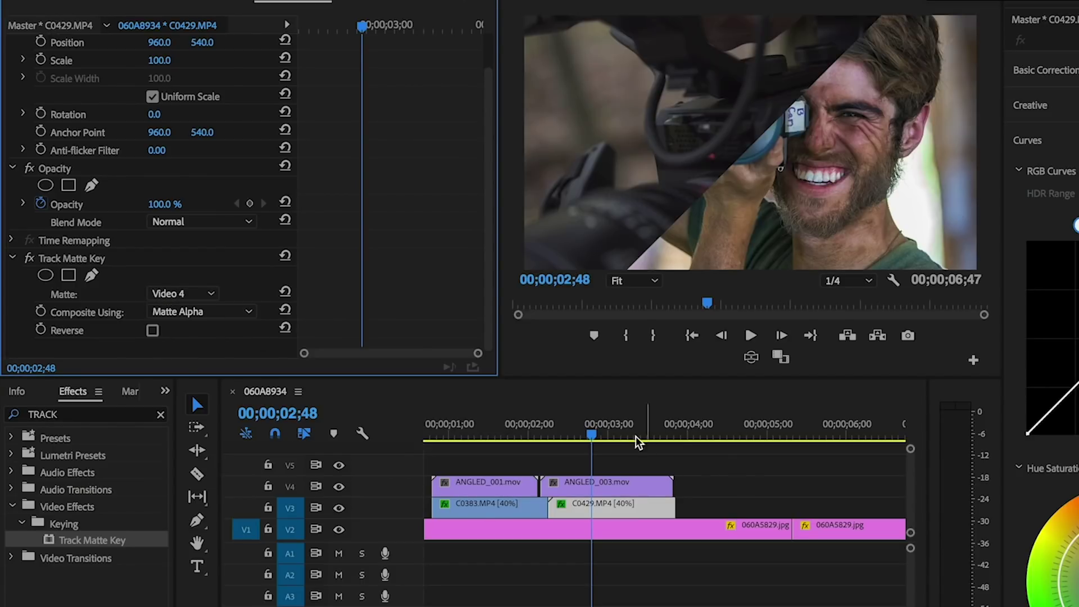
Play from about 00;00;01;47 to review the C0383.MP4 to C0429.MP4 matte transition.
click(584, 428)
drag(585, 428, 515, 446)
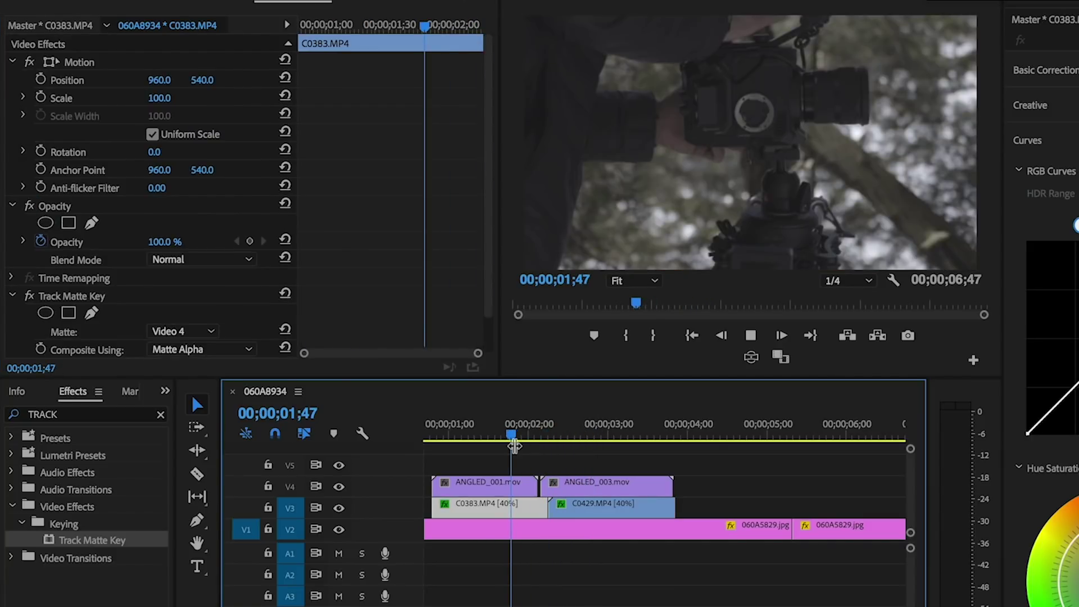
click(491, 466)
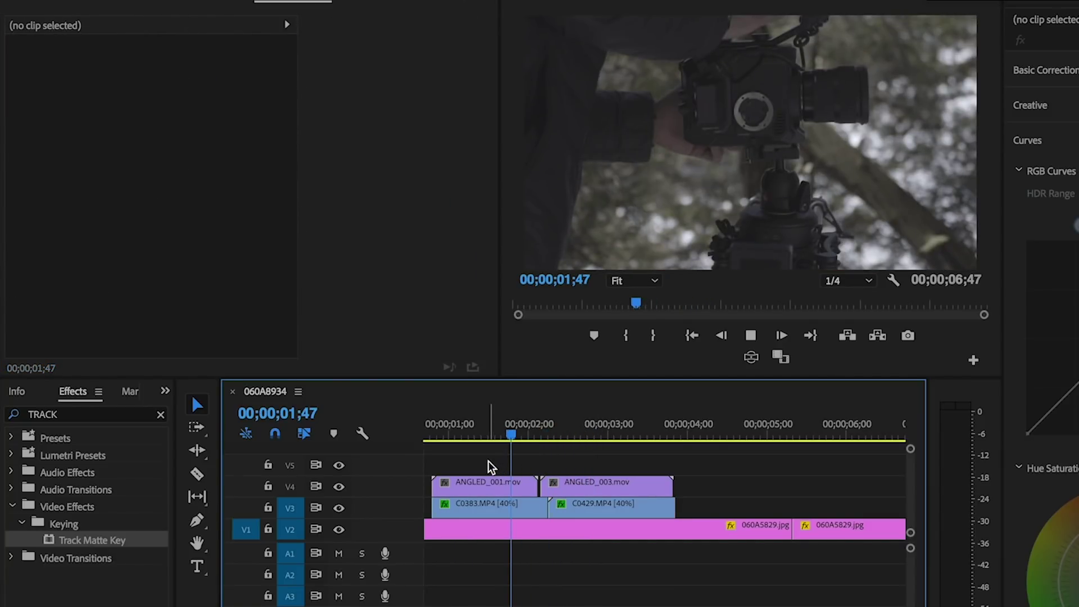
key(space)
key(space)
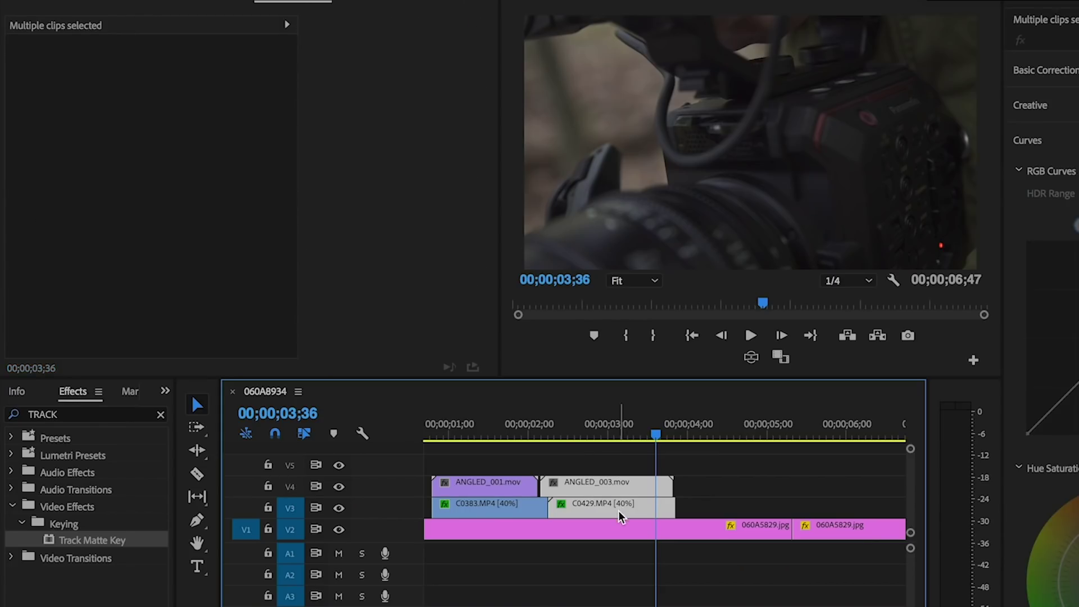
Move C0429.MP4 and ANGLED_003.mov up to tracks V5 and V6 and earlier, so they overlap the end of C0383.MP4.
drag(621, 516, 561, 492)
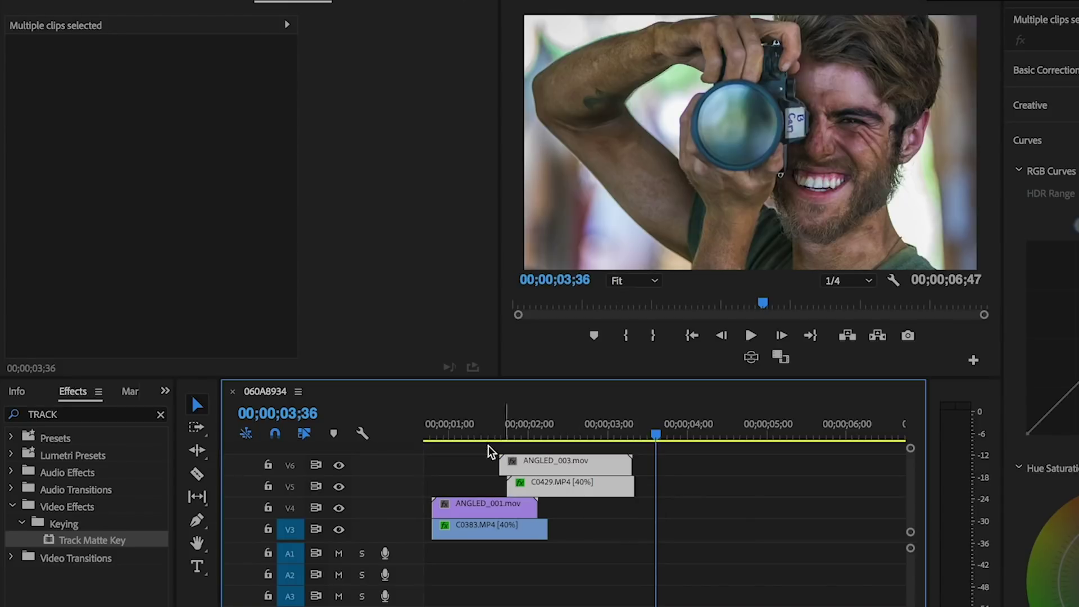
click(490, 436)
mouse_move(498, 442)
mouse_down()
mouse_move(568, 440)
mouse_move(487, 453)
mouse_up()
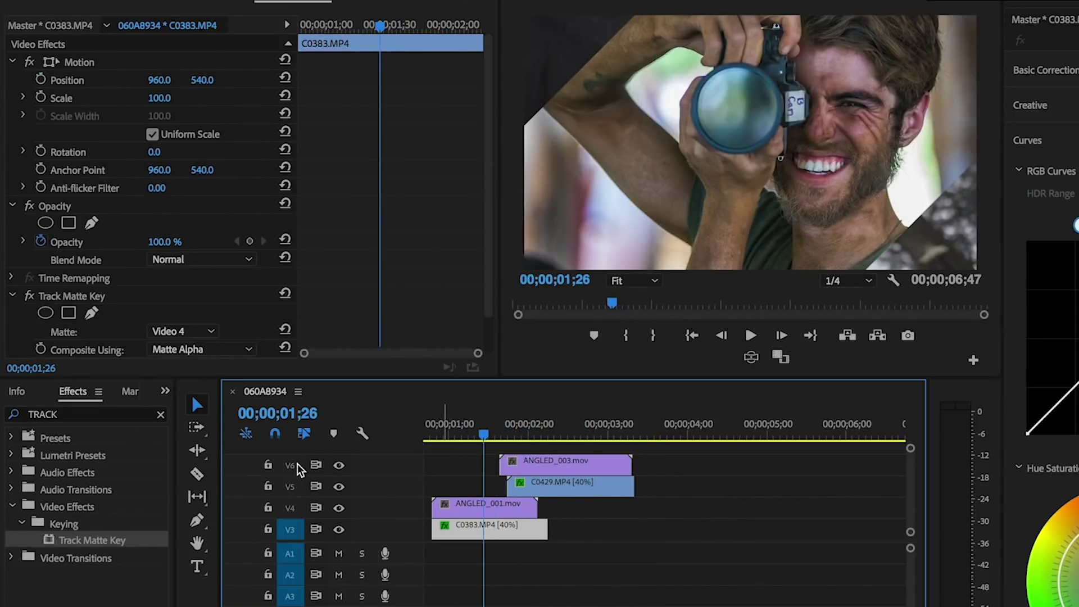
Set Video 6 as the Track Matte Key matte for C0429.MP4, checking it at 00;00;02;11.
click(542, 437)
click(559, 491)
scroll(196, 275, down, 2)
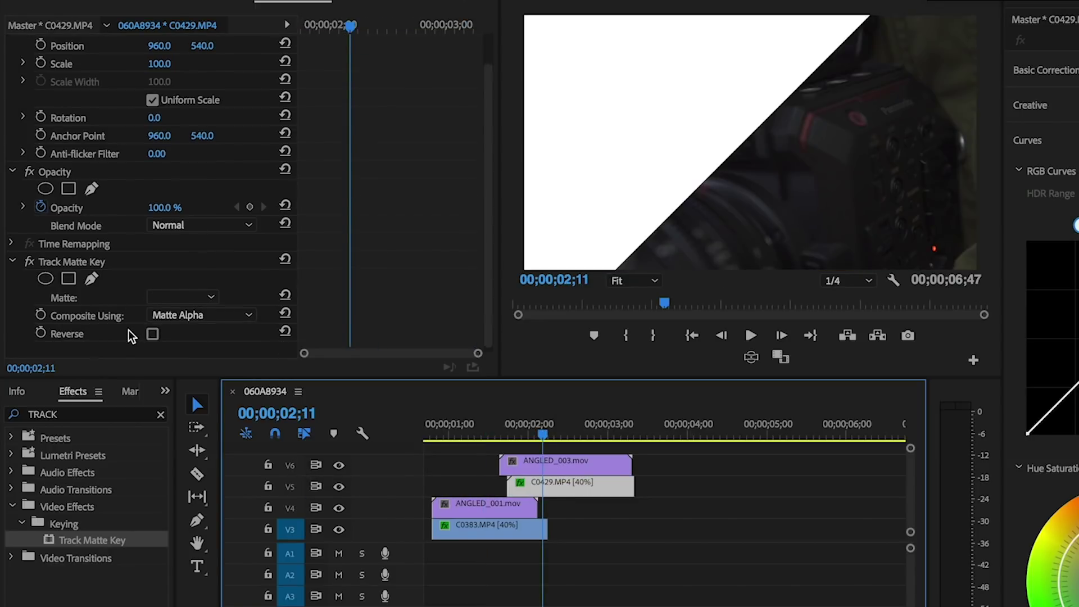
click(185, 297)
click(181, 336)
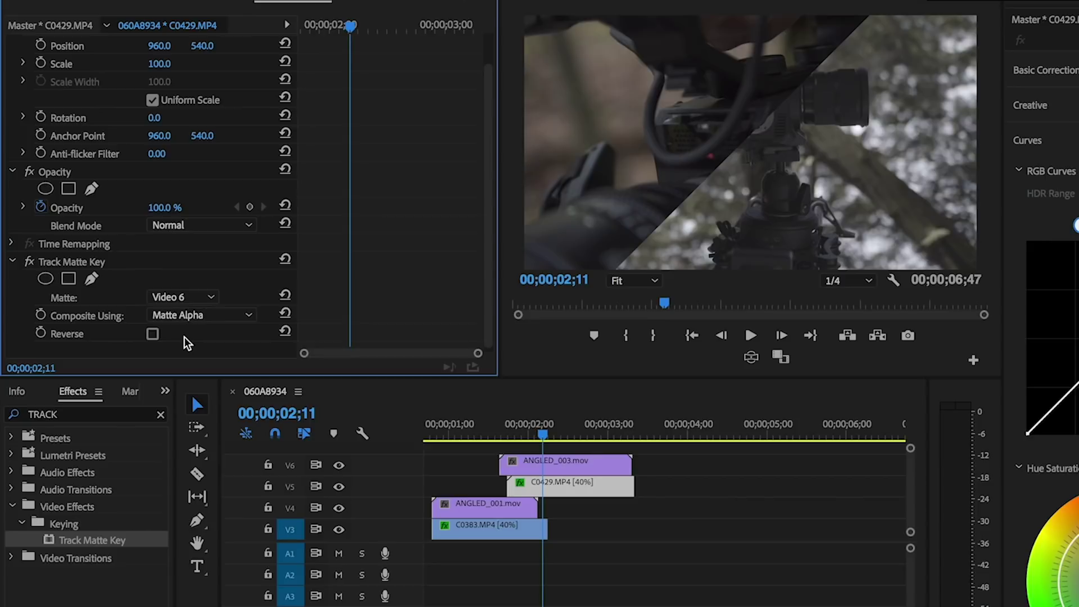
Play the overlapping matte transitions from about 00;00;01;17.
click(472, 429)
key(space)
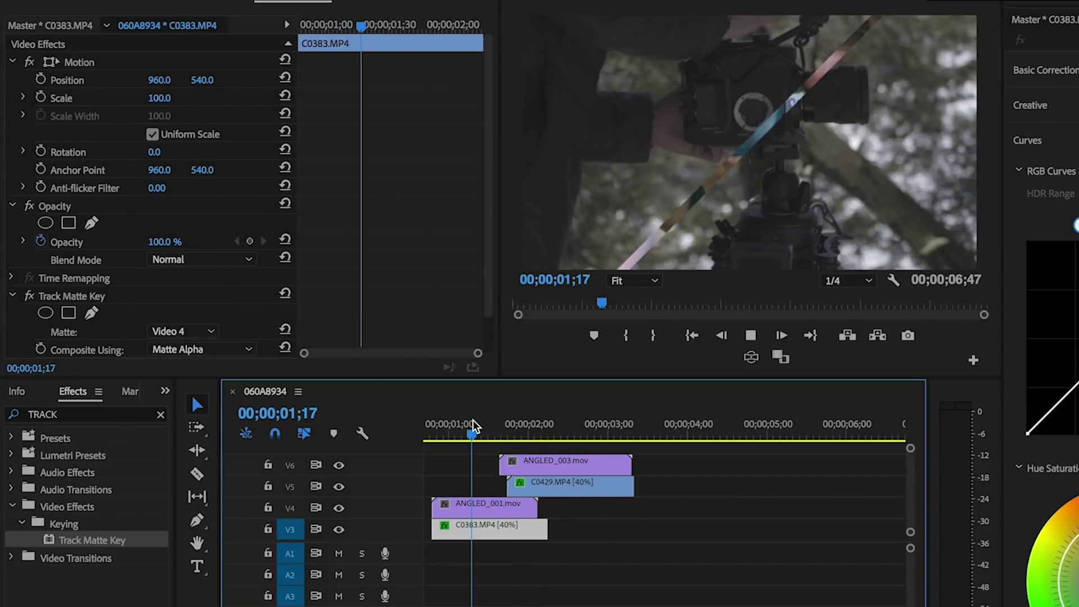
key(space)
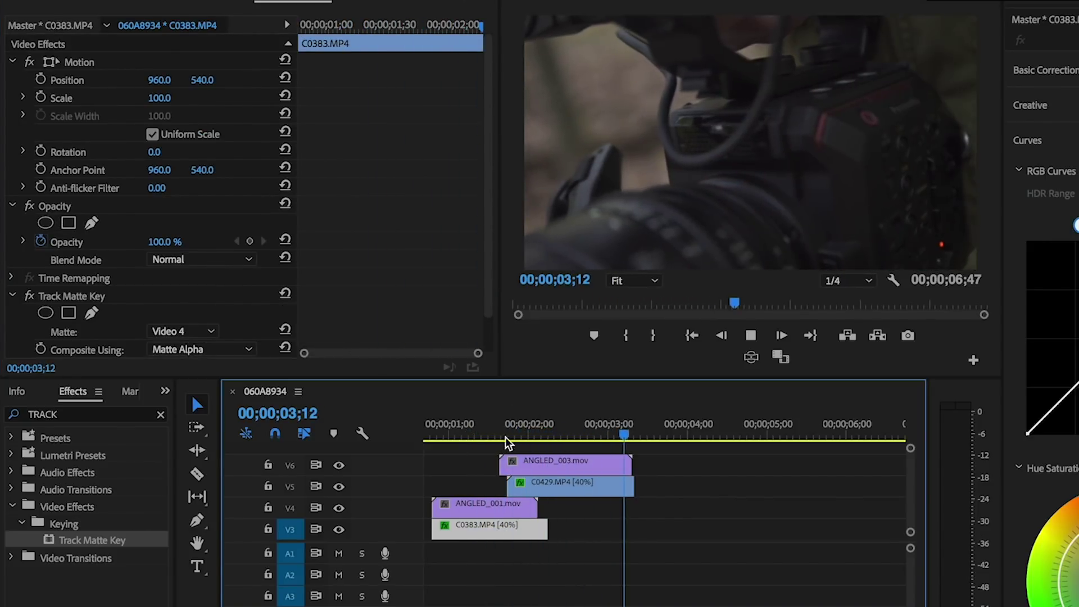
Extend the end of C0383.MP4 on track V3 to about 00;00;03;00.
scroll(579, 506, down, 2)
click(579, 515)
drag(561, 486, 609, 473)
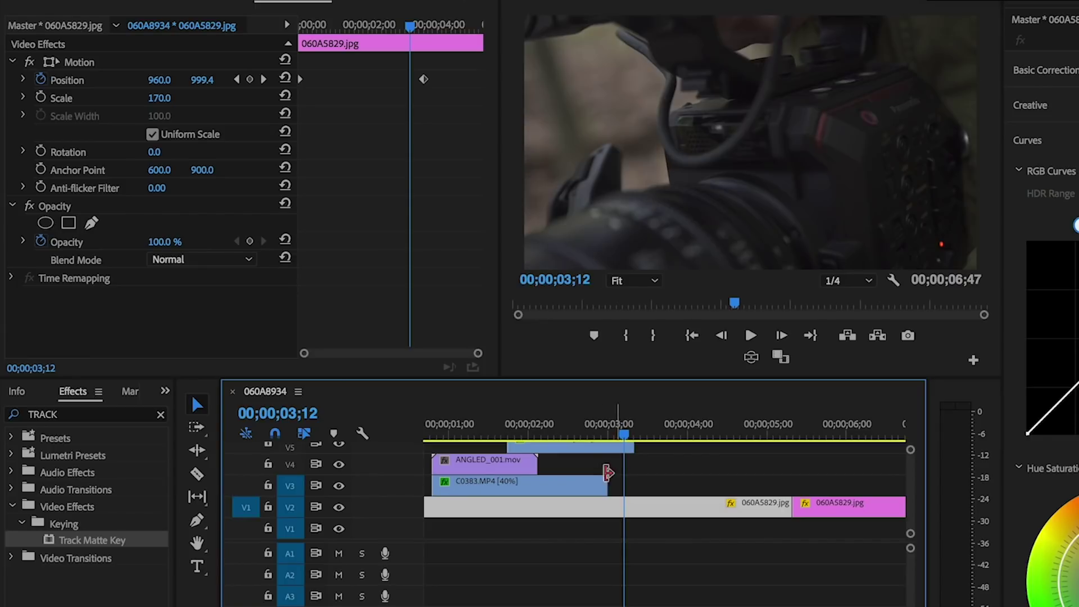
Play both transitions with the extended C0383.MP4, including once from near the sequence start.
drag(494, 426, 462, 424)
key(space)
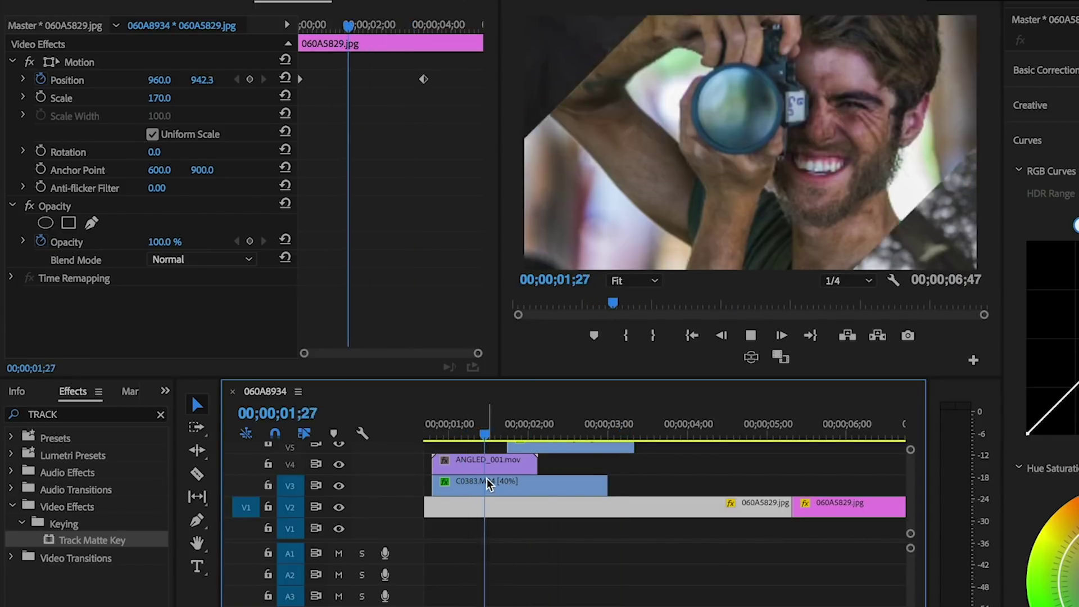
key(space)
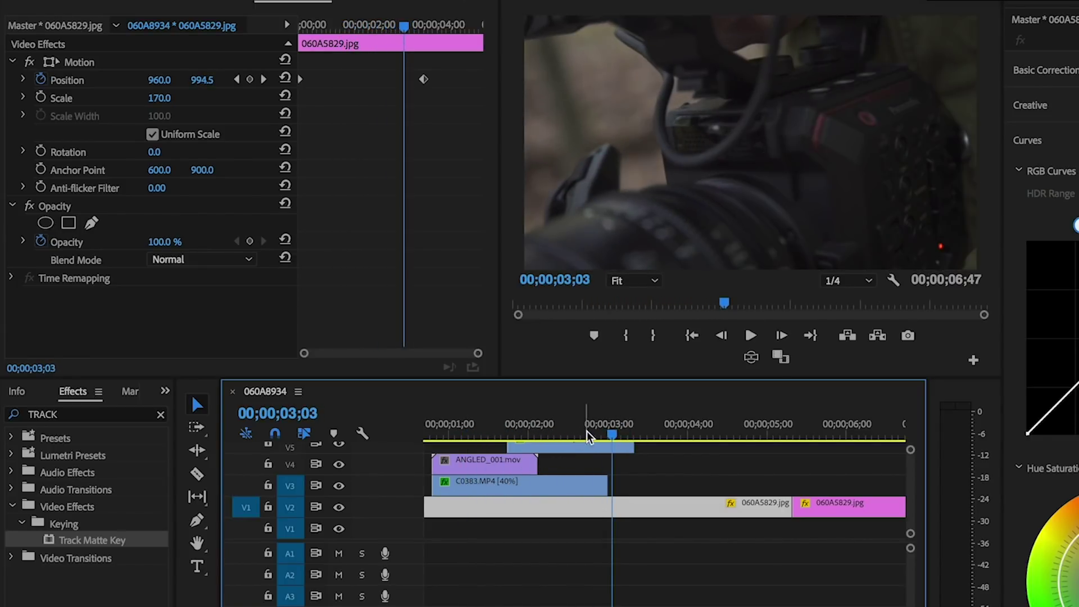
drag(588, 434, 267, 429)
key(space)
key(space)
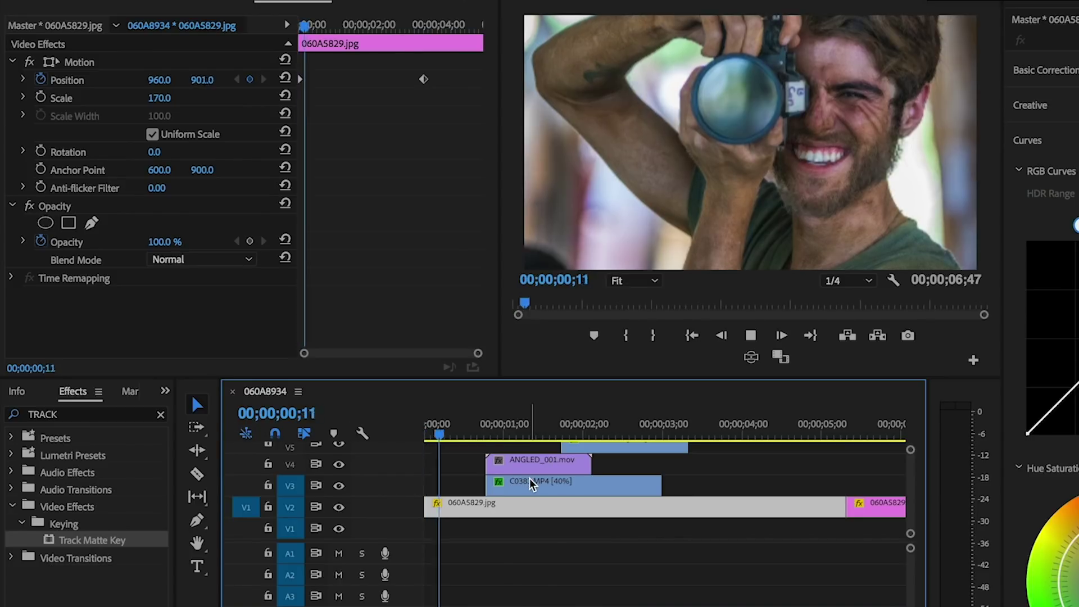
scroll(534, 473, up, 2)
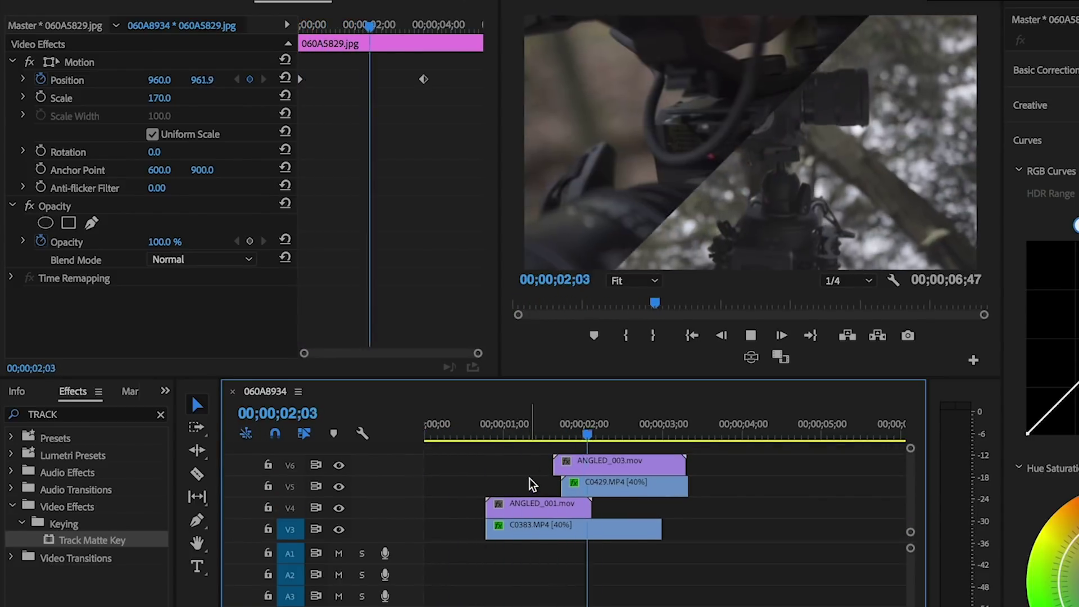
key(space)
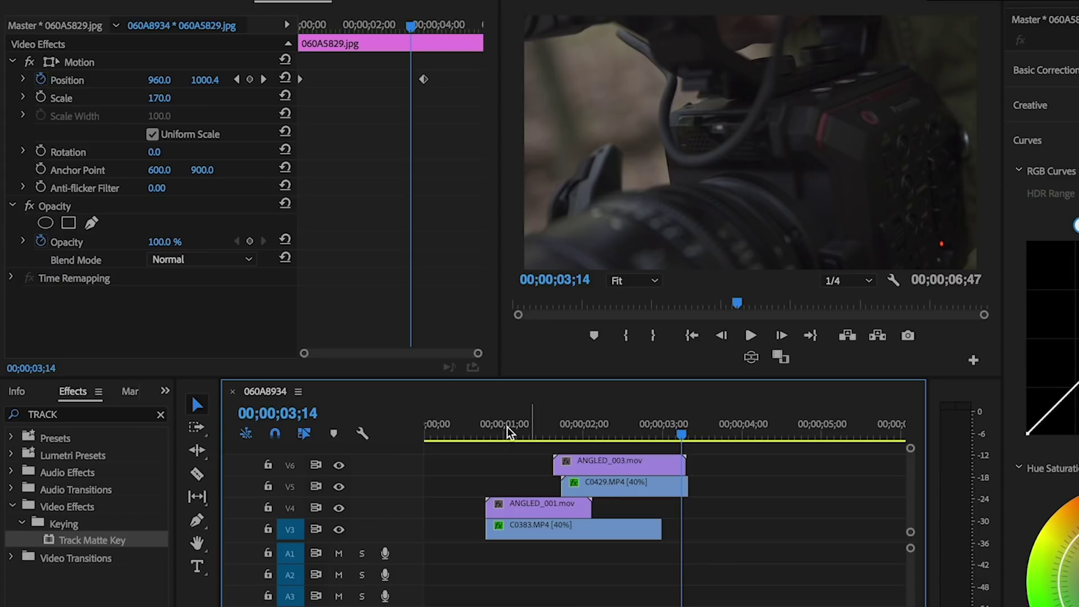
Add ANGLED_002.mov at the sequence start on track V7 and place the playhead at 00;00;00;38.
key(Home)
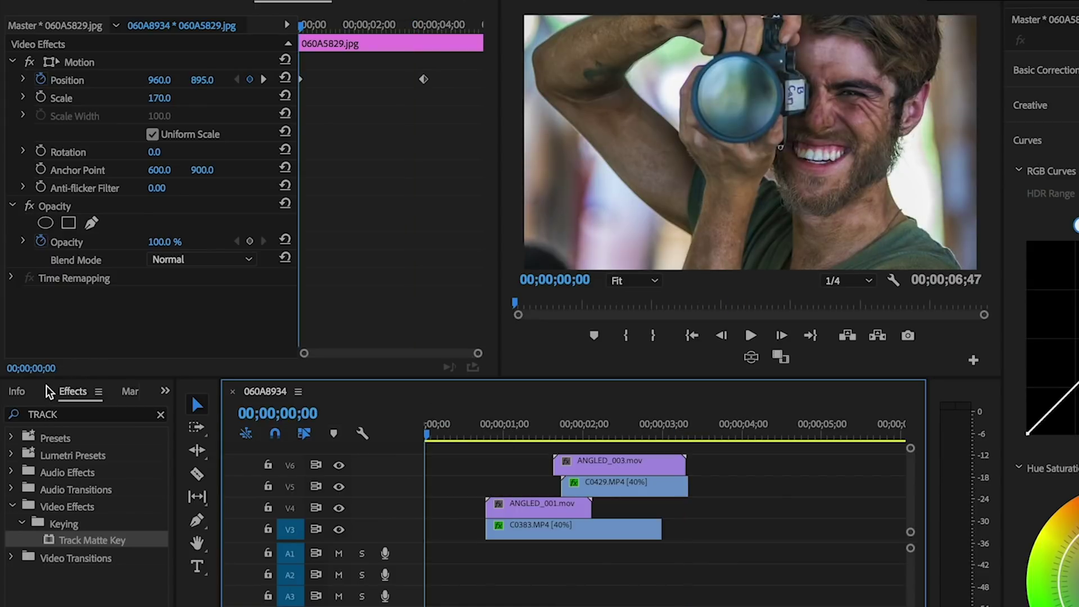
scroll(47, 388, up, 4)
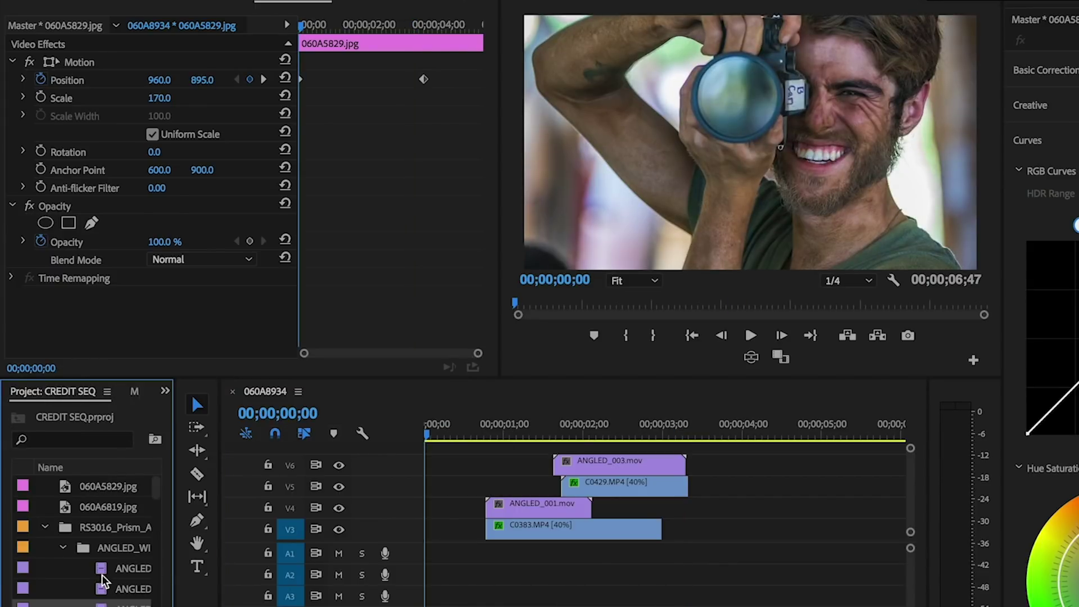
double_click(103, 585)
drag(100, 588, 425, 451)
scroll(481, 458, down, 2)
click(481, 449)
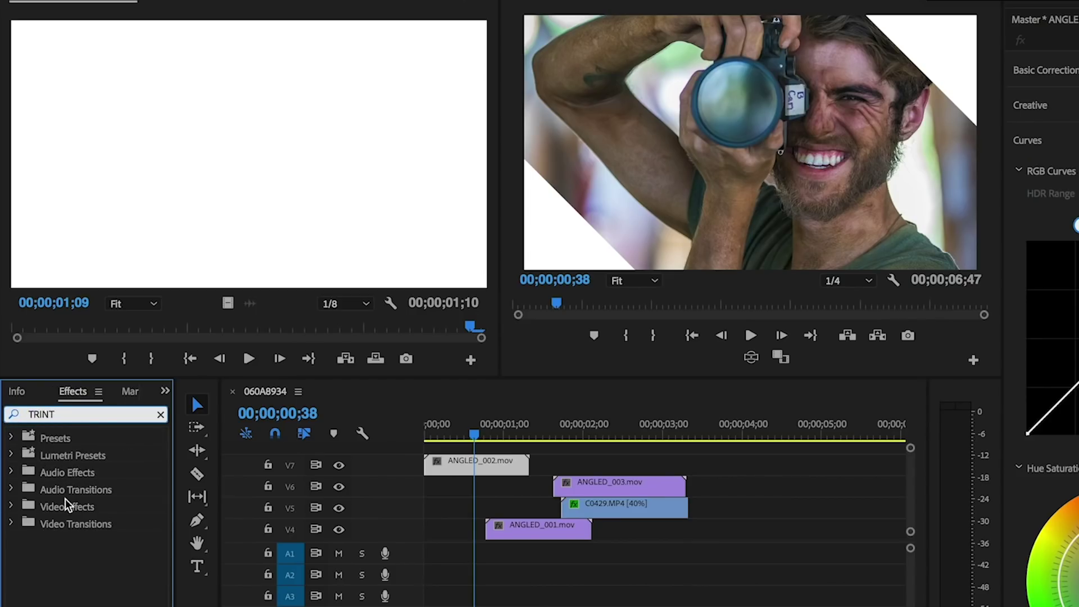
Find the Tint video effect, apply it to ANGLED_002.mov on track V7, and show the clip's effect settings.
key(BackSpace)
key(BackSpace)
key(BackSpace)
text(ANS)
key(BackSpace)
key(BackSpace)
key(BackSpace)
key(BackSpace)
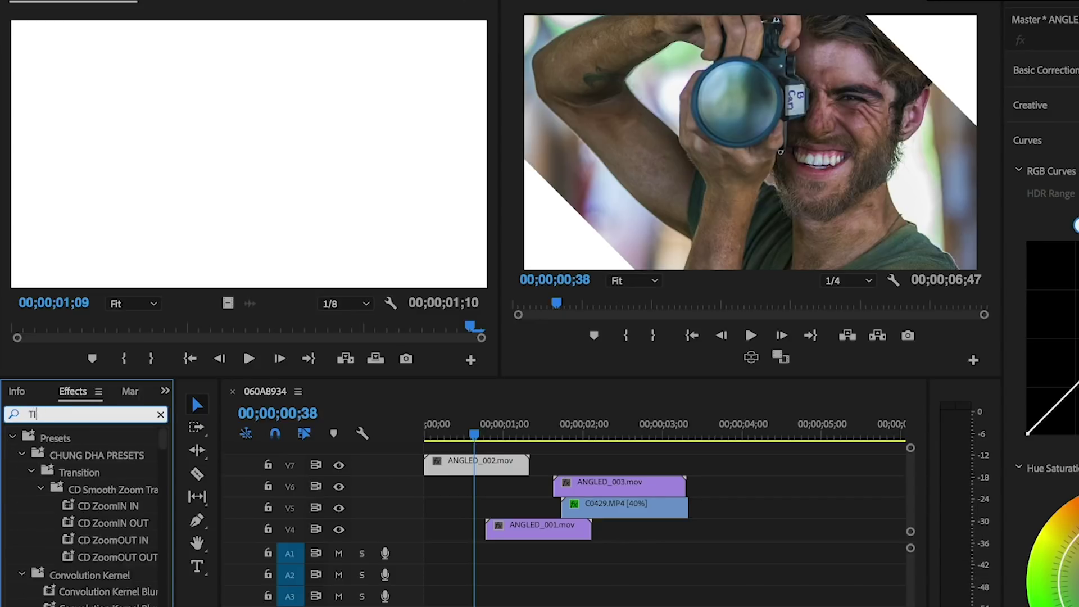
text(INT)
drag(42, 538, 491, 469)
click(272, 6)
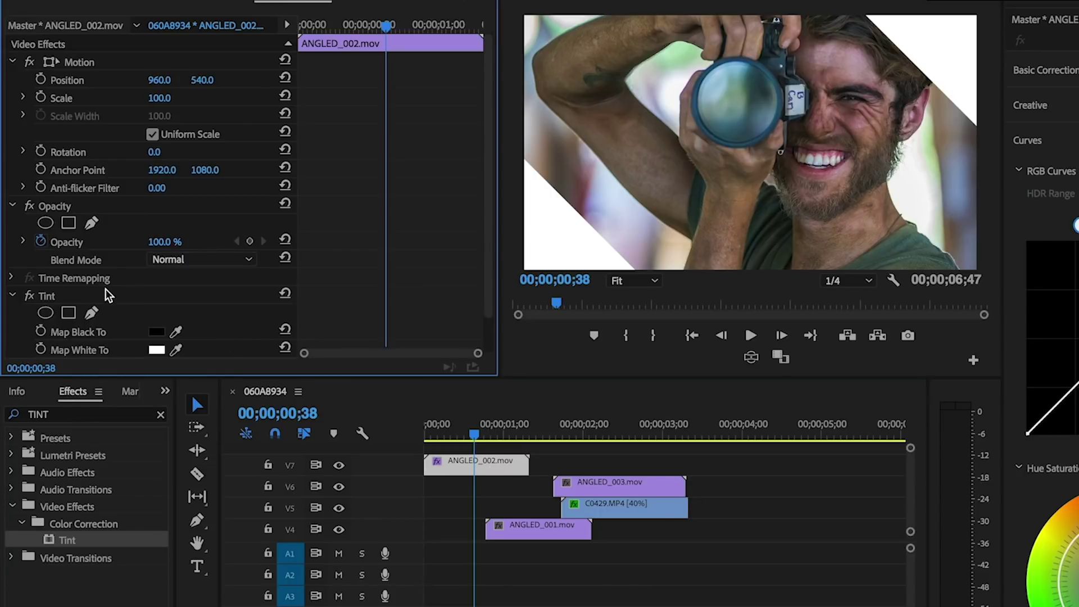
Set the Tint effect's Map White To color on ANGLED_002.mov to pure red, FF0000.
click(157, 350)
drag(566, 205, 738, 395)
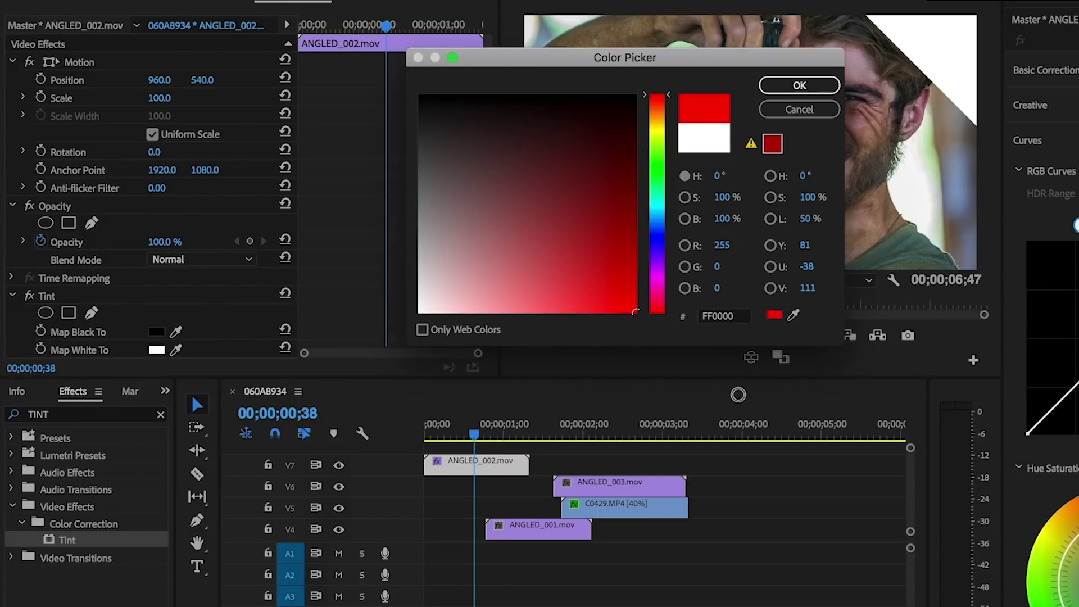
click(804, 85)
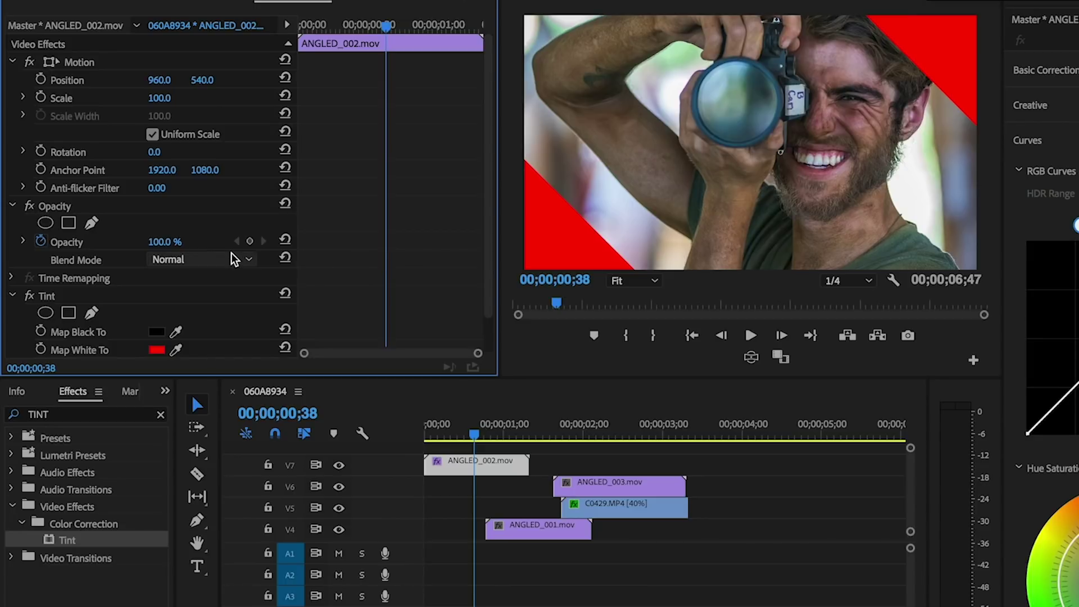
Set the blend mode of ANGLED_002.mov to Screen and play the sequence from the start.
click(202, 260)
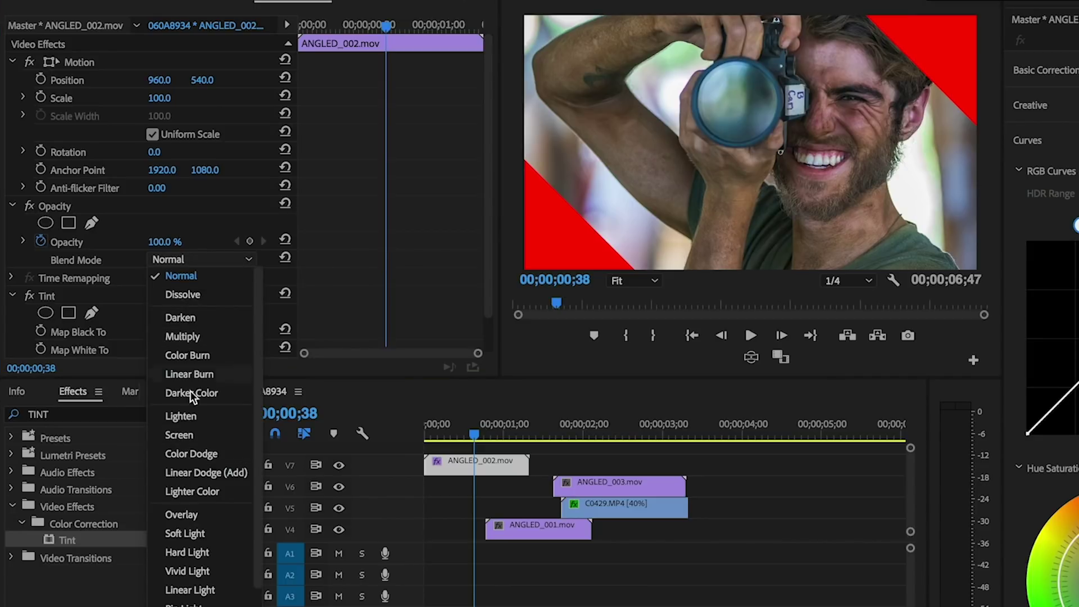
click(187, 436)
drag(490, 428, 409, 446)
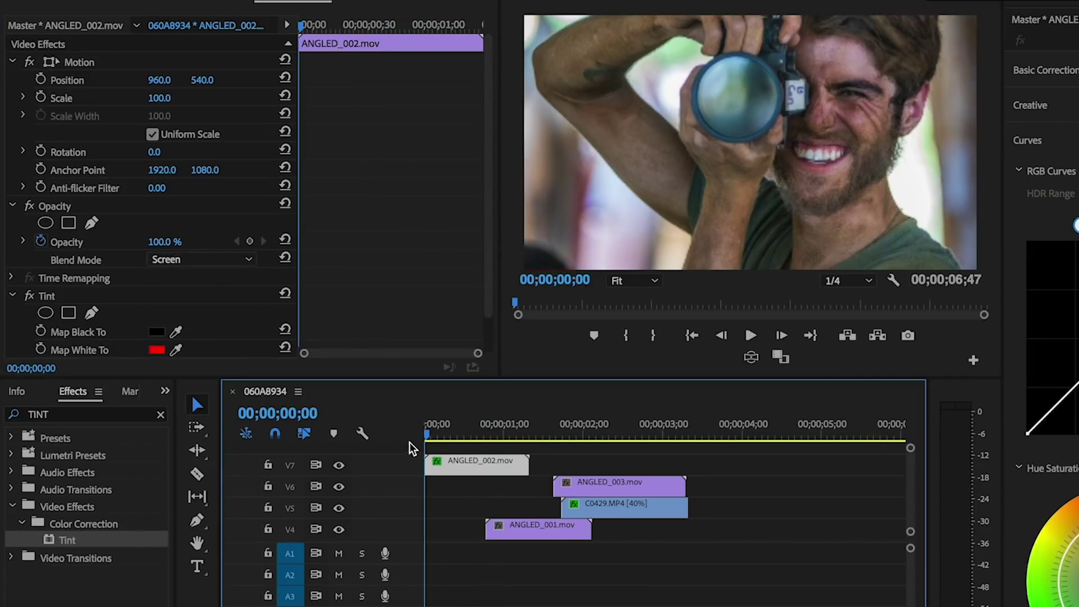
key(space)
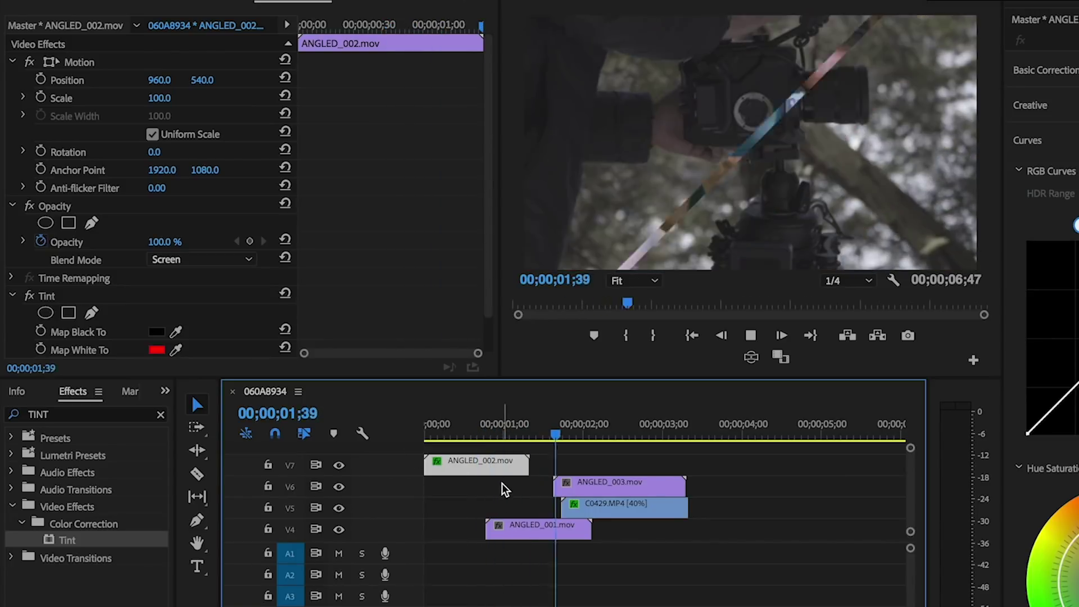
Duplicate ANGLED_002.mov directly after the original on track V7 and open the copy's Speed/Duration settings.
drag(478, 466, 578, 473)
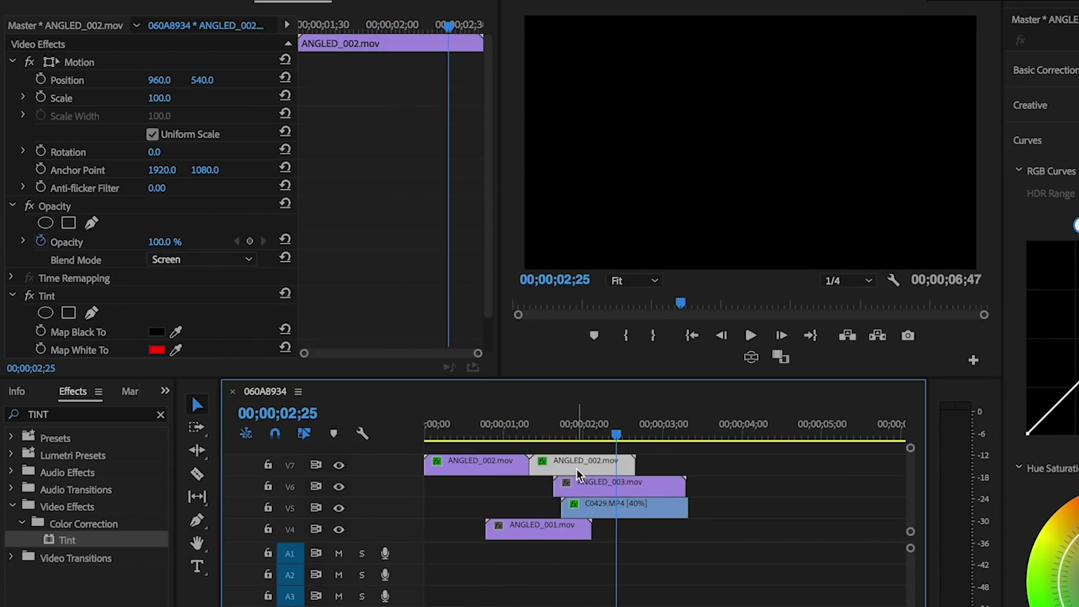
right_click(578, 473)
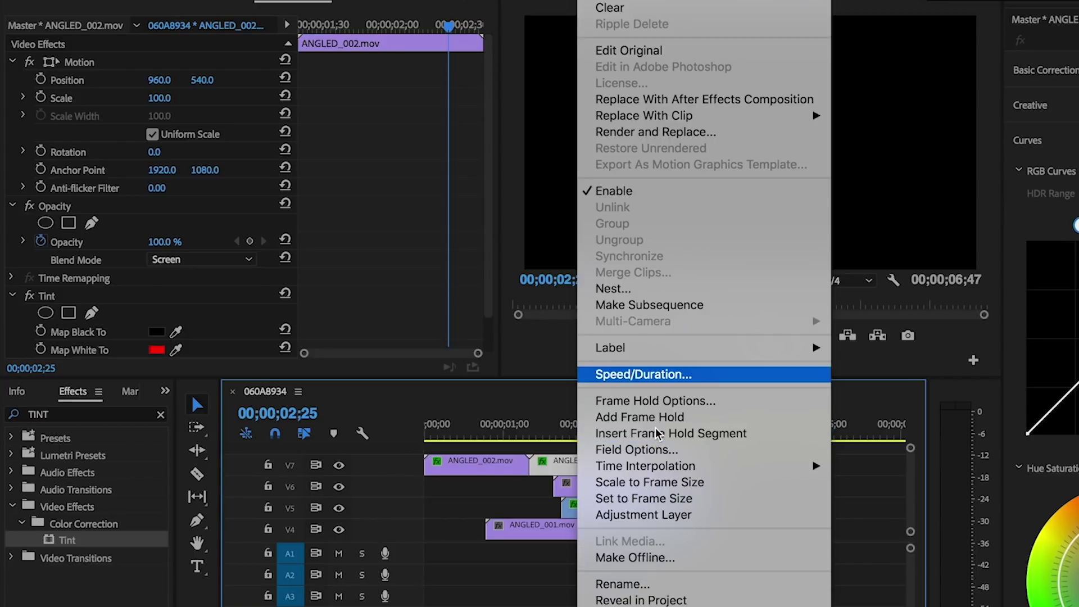
click(587, 374)
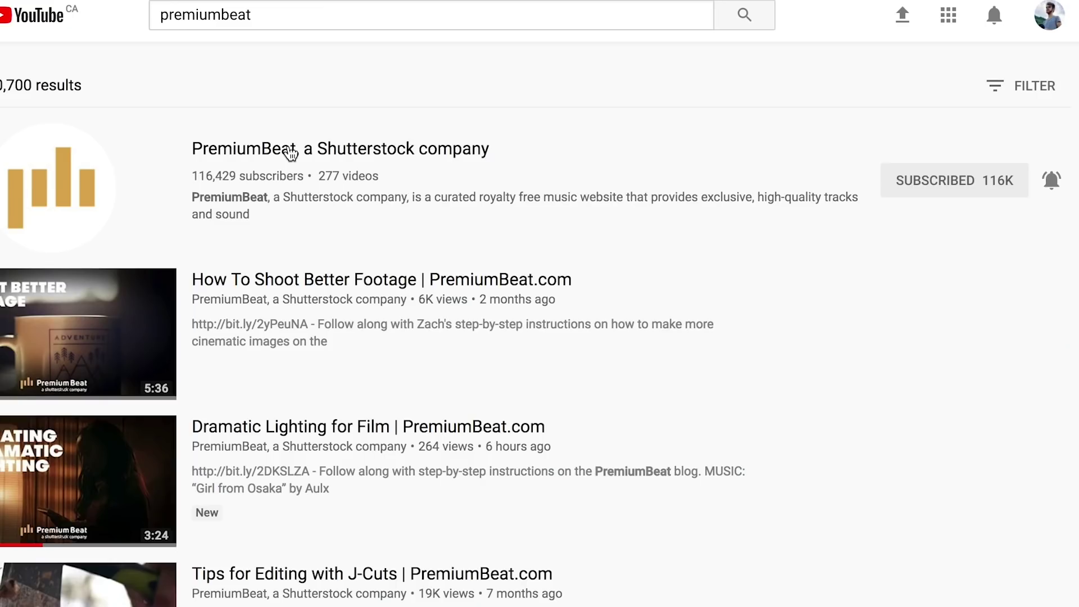
Switch to YouTube and look through the video listings on the PremiumBeat channel's home page.
click(284, 149)
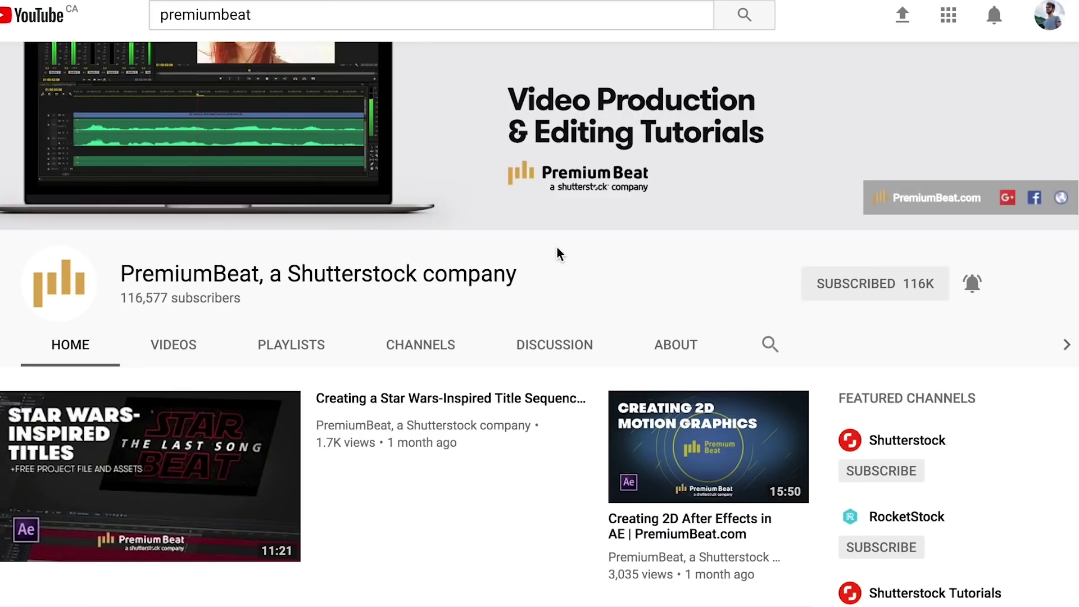
scroll(540, 324, down, 15)
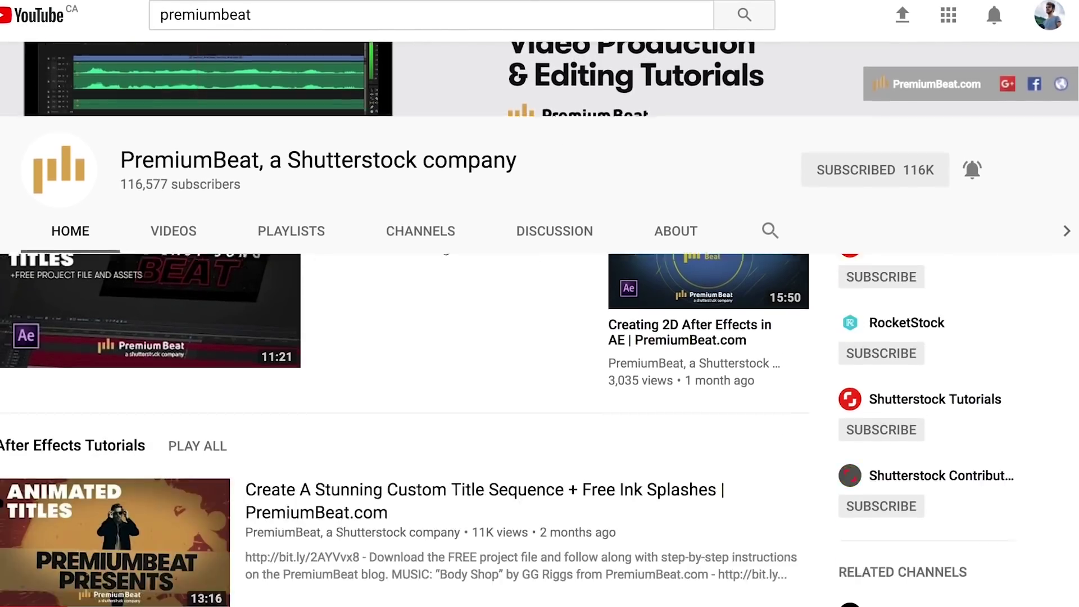
scroll(451, 287, down, 8)
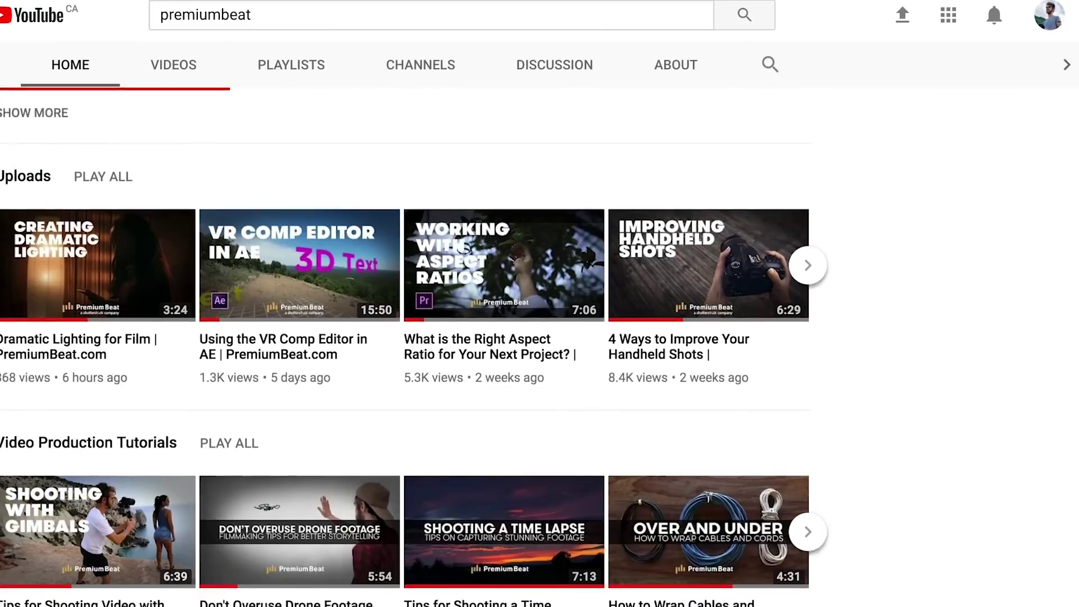
scroll(451, 286, up, 2)
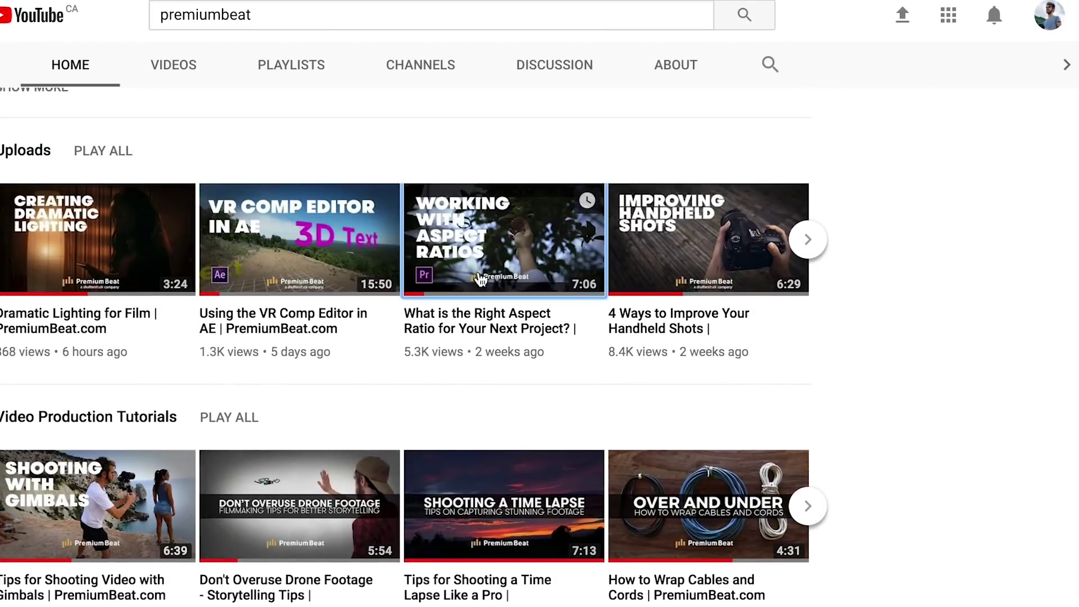